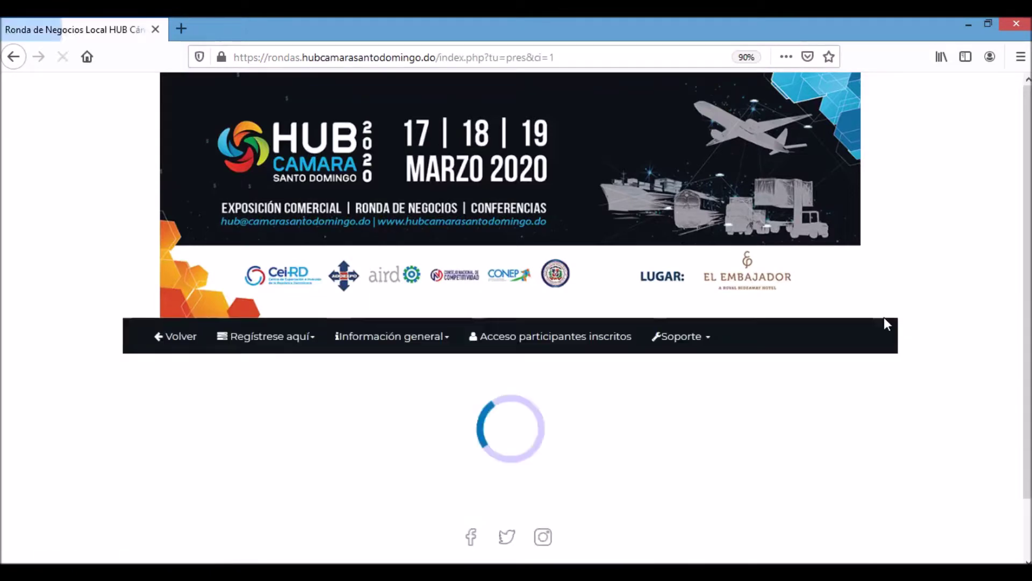
- Open the local seller registration form (Inscripción Vendedor Local) for the business round
scroll(887, 324, down, 3)
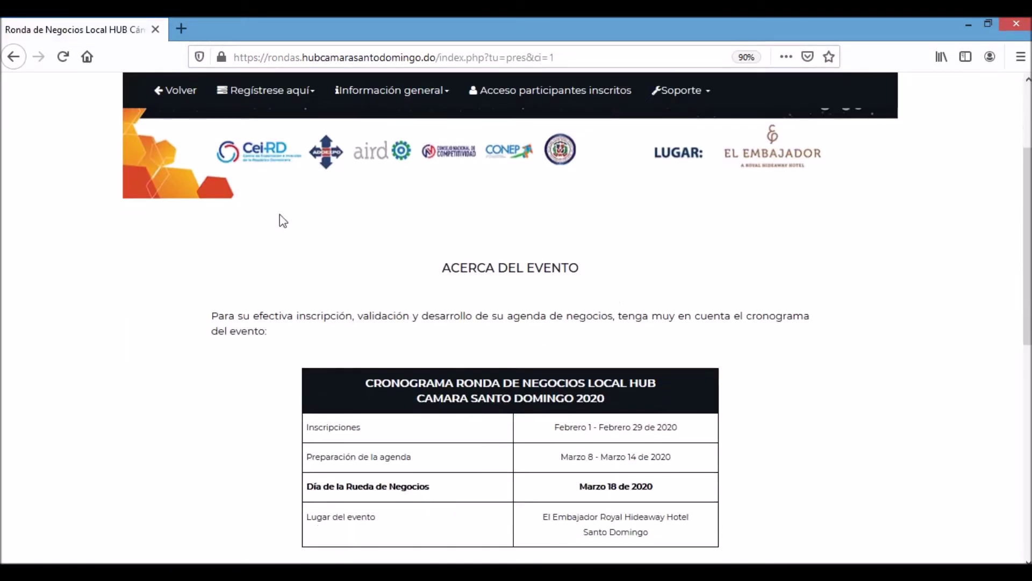
click(302, 92)
click(310, 123)
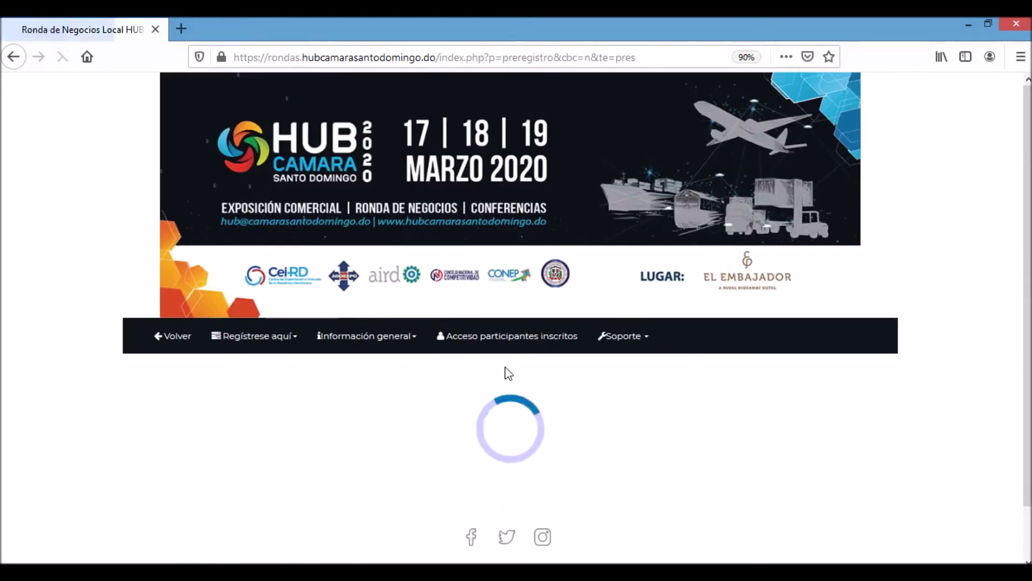
scroll(509, 374, down, 3)
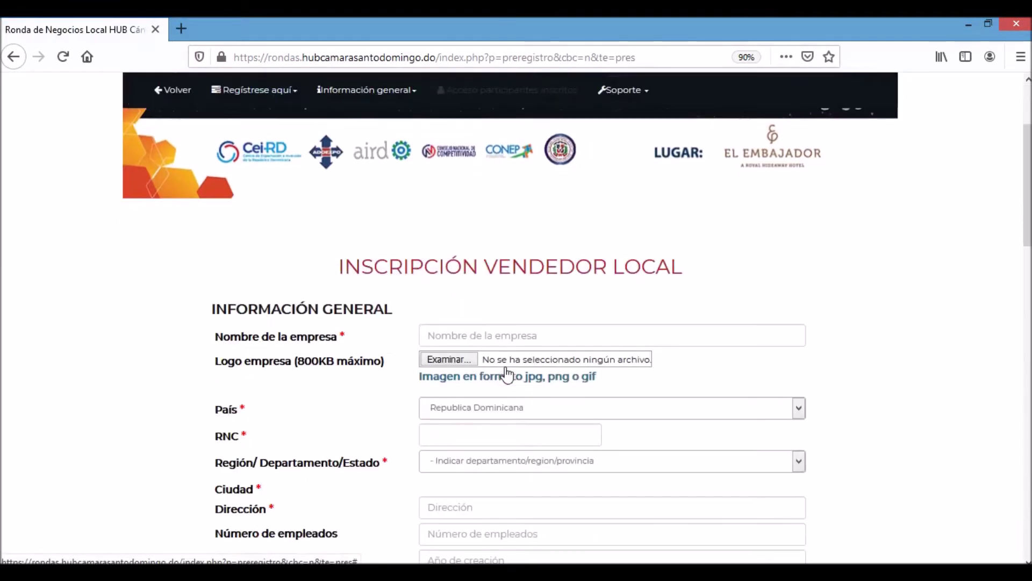
- Enter "INDIQUE EL NOMBRE DE LA EMPRESA" as the company name and attach Logo.jpg as the company logo
click(519, 332)
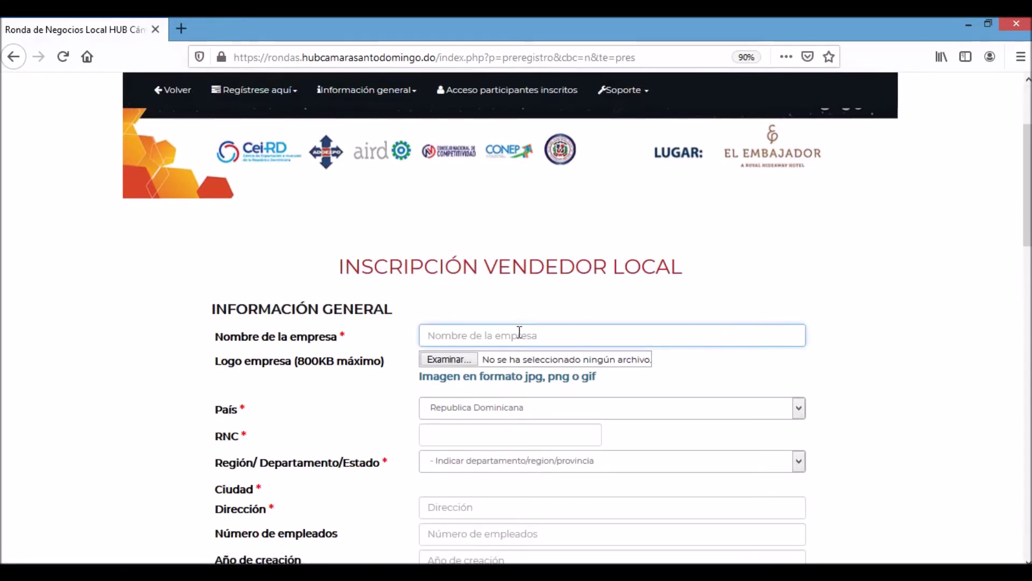
text(INDI)
click(518, 353)
click(466, 360)
click(162, 167)
click(388, 356)
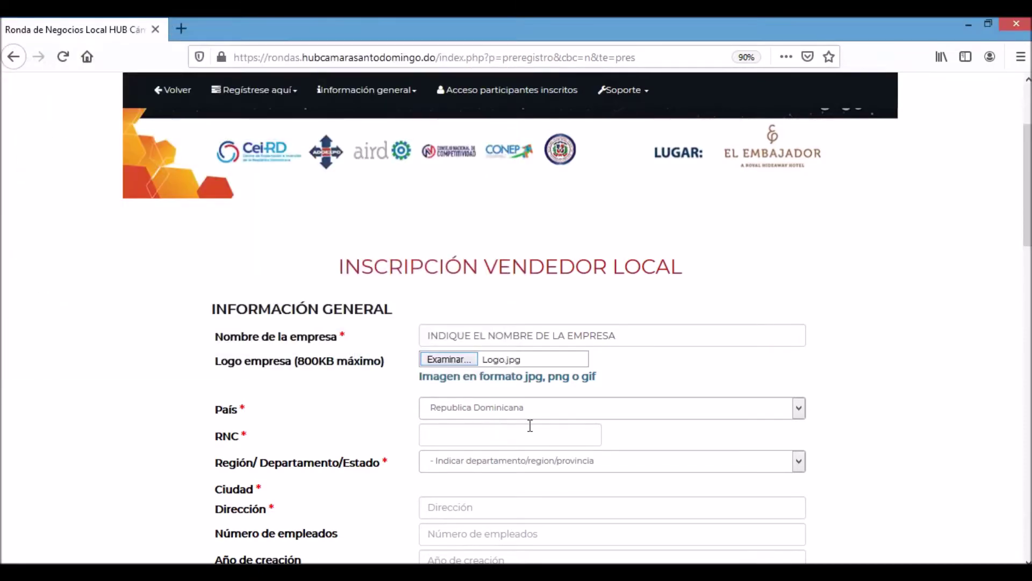
- Fill in the company's RNC number and set its region to Barahona and its city to SantaCruz de Barahona
scroll(955, 310, down, 3)
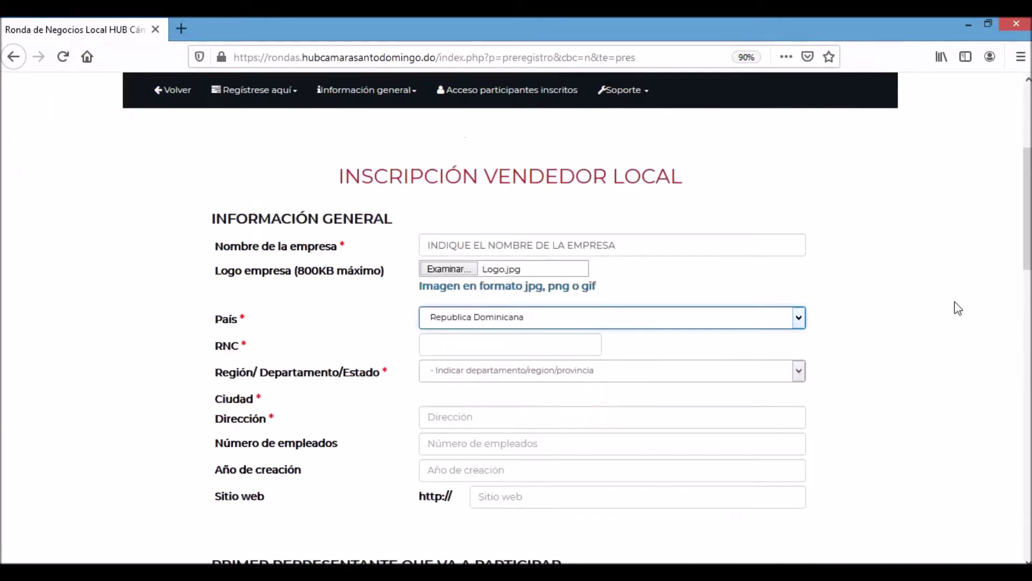
click(570, 289)
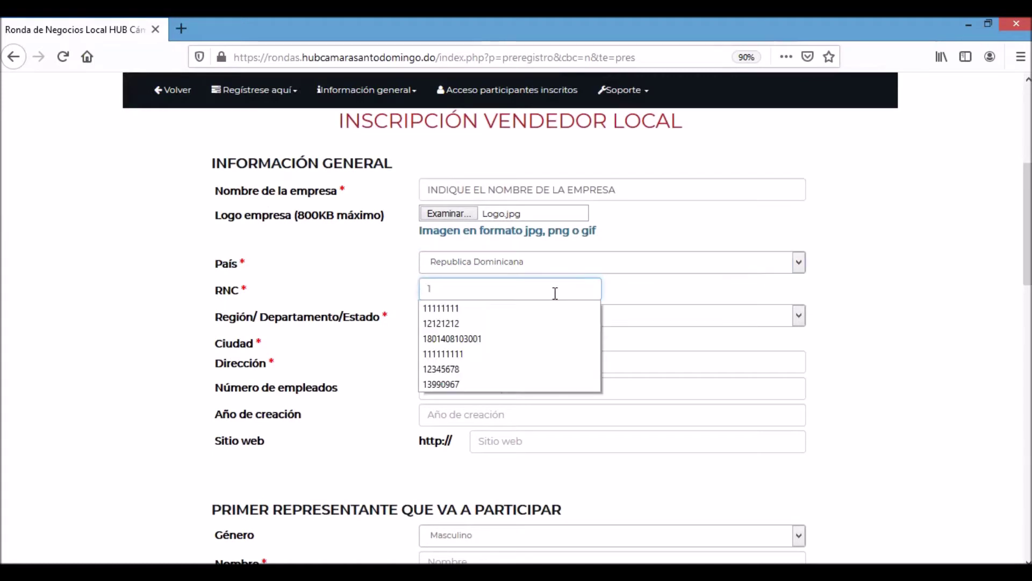
click(491, 371)
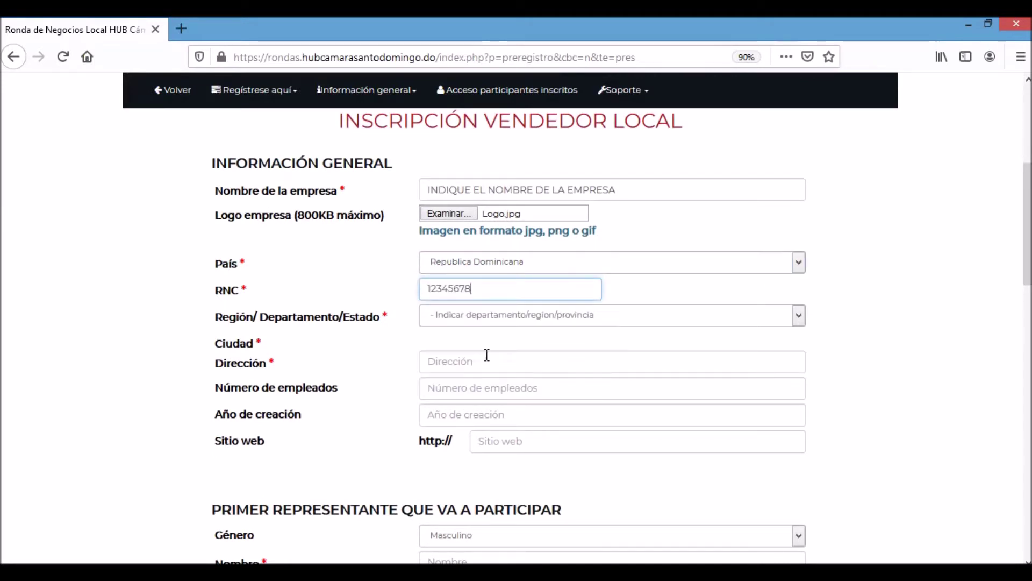
click(486, 316)
click(486, 376)
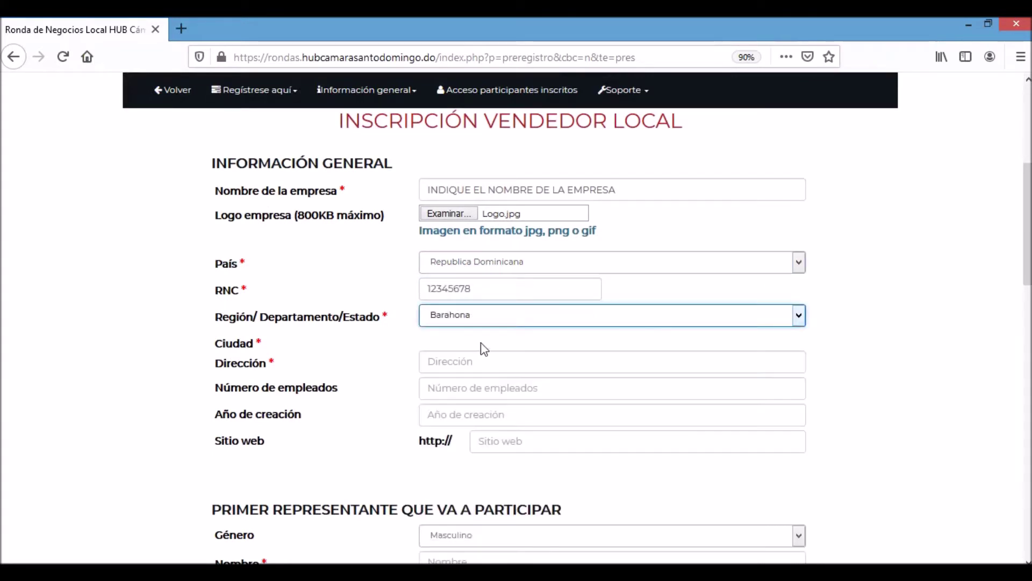
click(485, 340)
click(489, 376)
scroll(779, 334, down, 2)
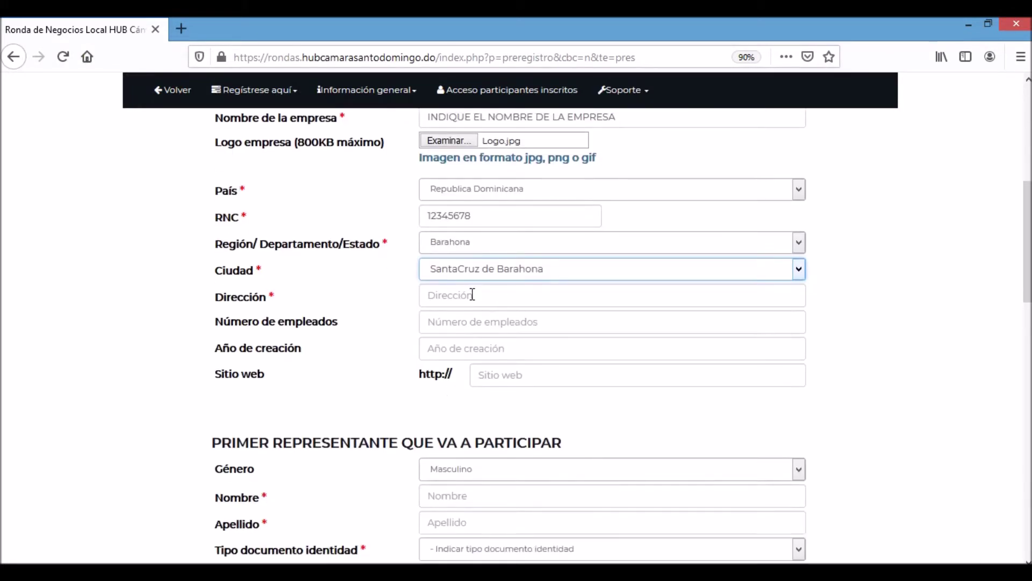
- Enter "INDIQUE LA DIRECCION" as the company's address and 45 as its number of employees
click(473, 294)
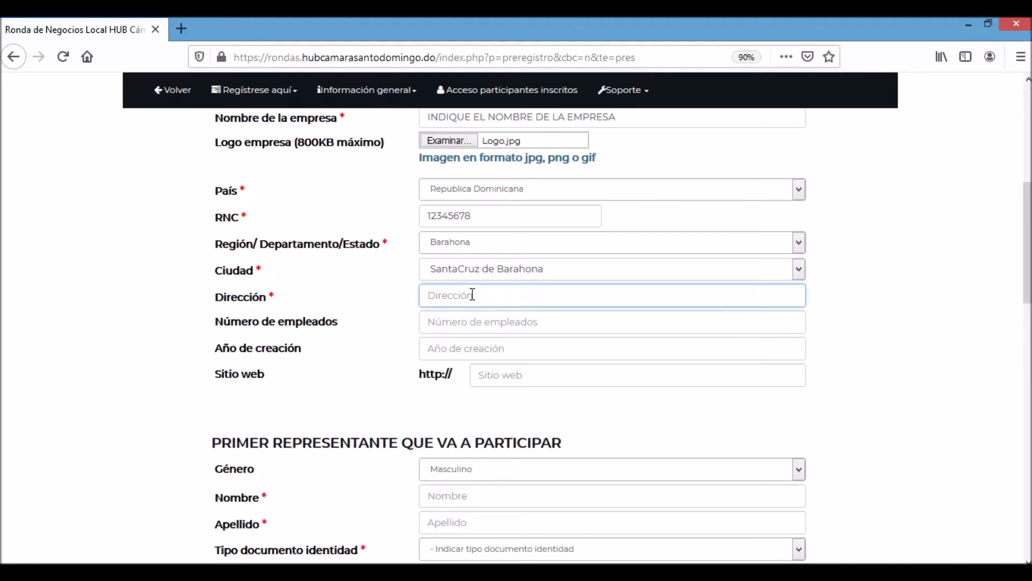
text(INDI)
click(476, 314)
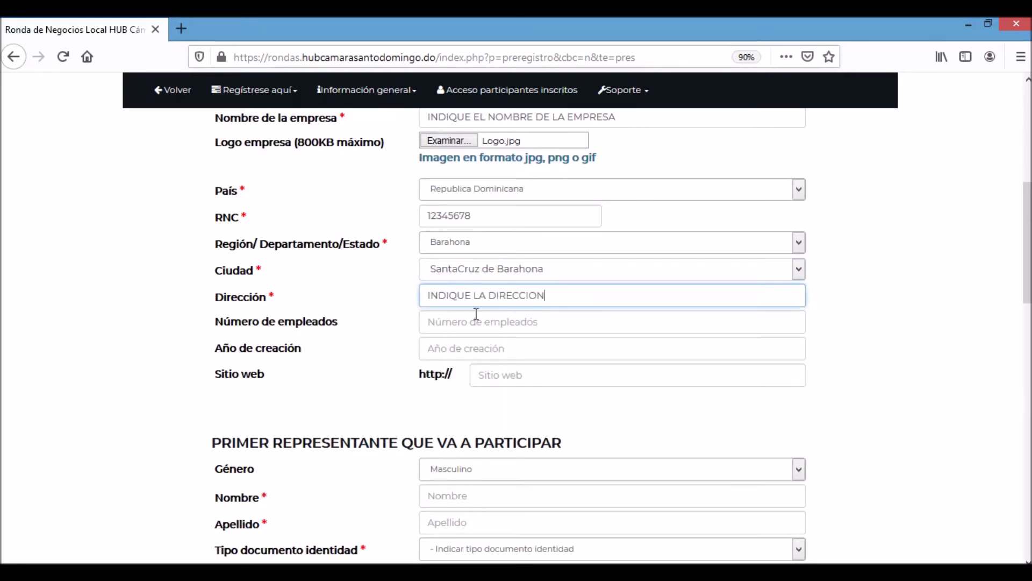
click(472, 321)
text(45)
click(440, 353)
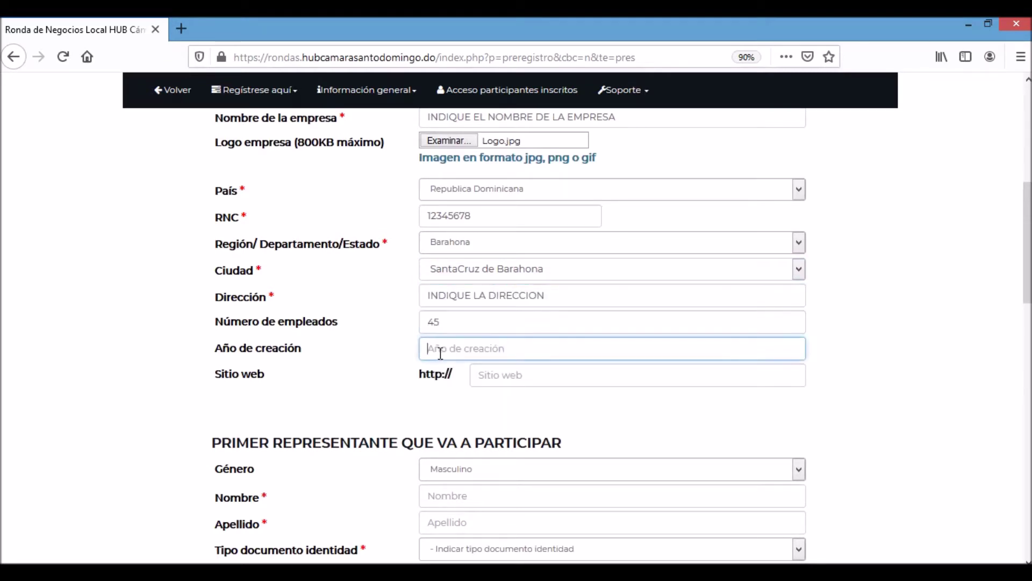
text(2009)
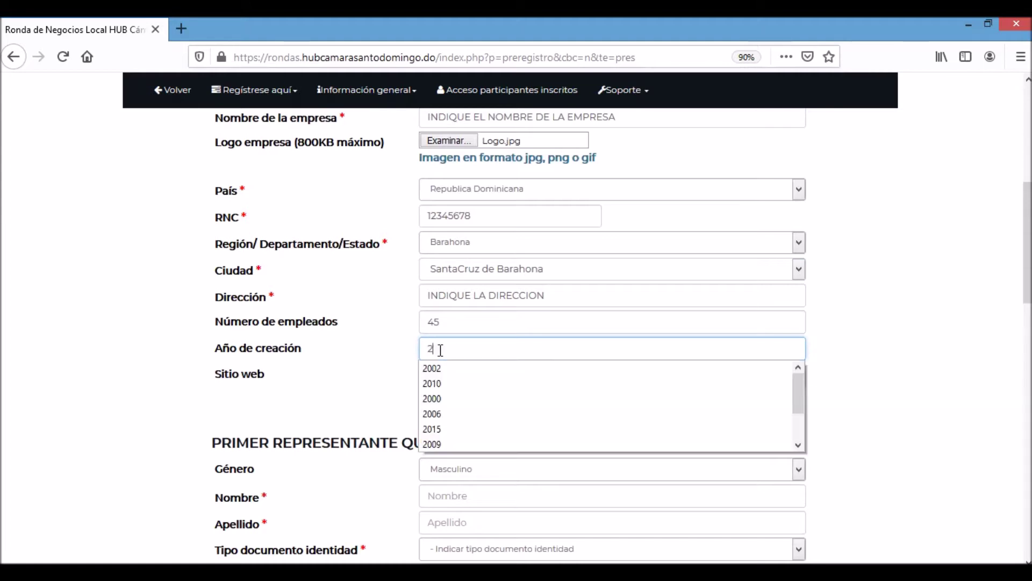
click(395, 368)
text(w)
click(525, 396)
click(418, 408)
- Enter "SU NOMBRE" and "SU APELLIDO" as the first representative's name and surname
scroll(418, 409, down, 3)
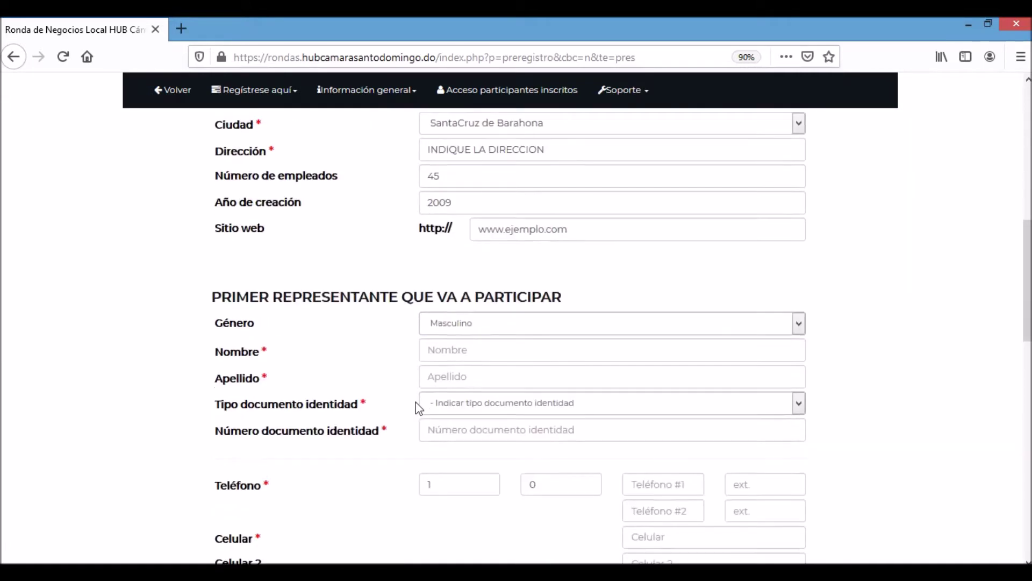
scroll(418, 409, down, 2)
click(473, 274)
text(SU)
click(465, 295)
click(465, 304)
text(S)
click(460, 323)
- Set the representative's identity document type to Cédula/tarjeta ciudadanía and fill in the document number
click(481, 330)
click(483, 365)
click(479, 358)
text(1)
click(473, 379)
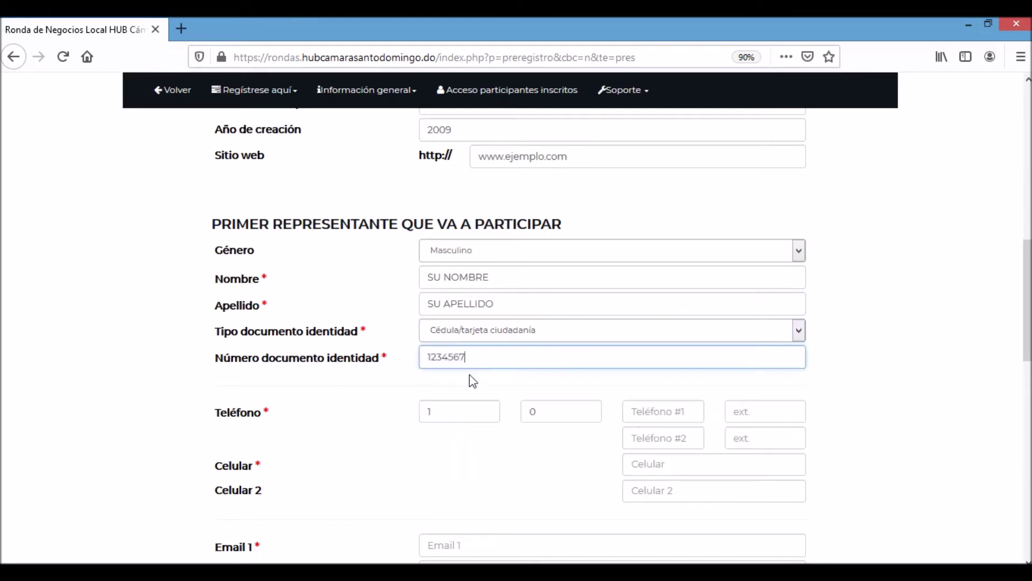
- Fill in the representative's first telephone number and mobile number
click(652, 414)
text(1234456)
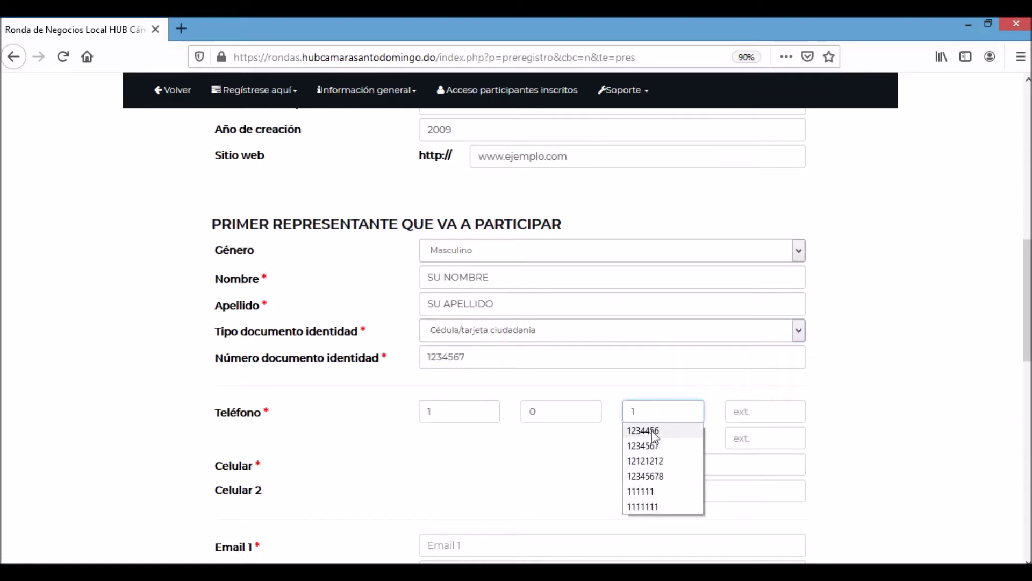
click(652, 429)
click(672, 463)
text(1)
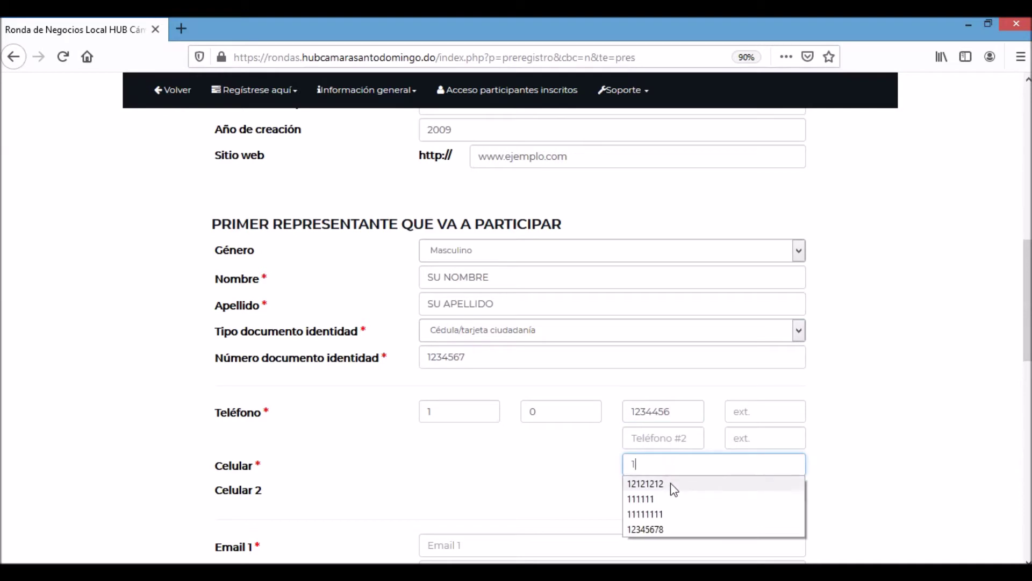
click(671, 483)
- Fill in the representative's primary e-mail address and choose Gerente comercial as the position
scroll(495, 449, down, 5)
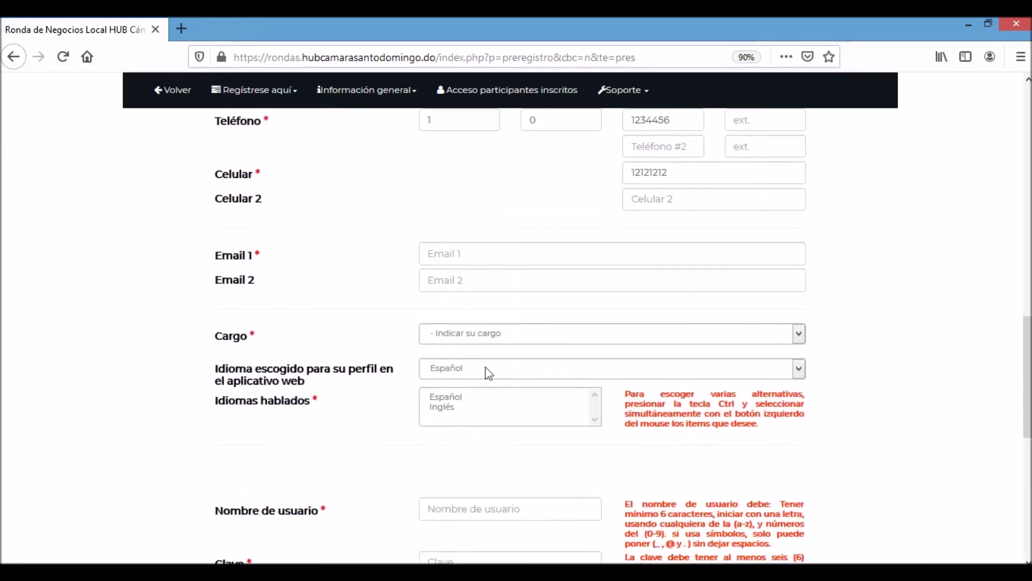
click(469, 250)
text(s)
click(473, 269)
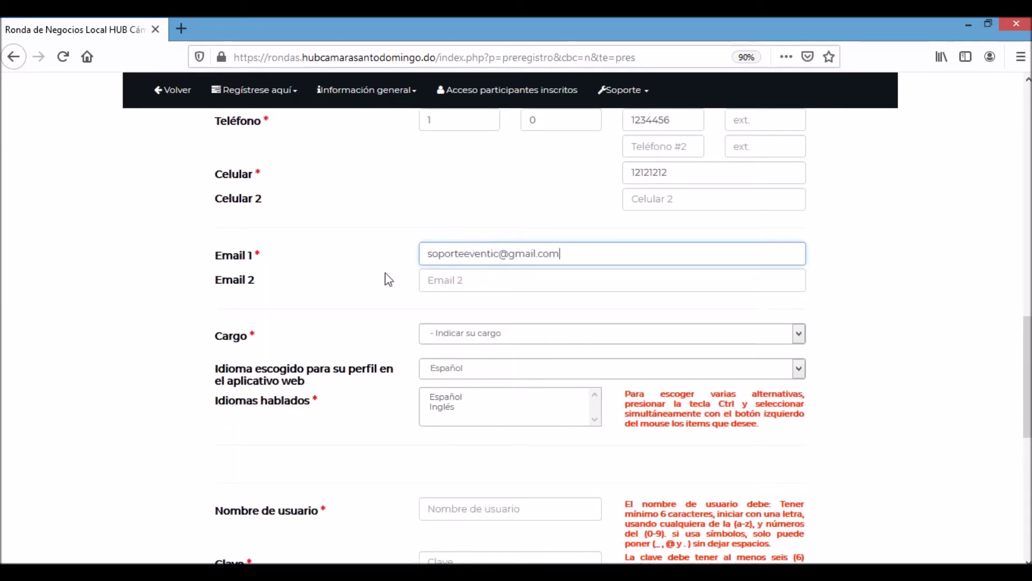
scroll(377, 279, down, 1)
click(501, 260)
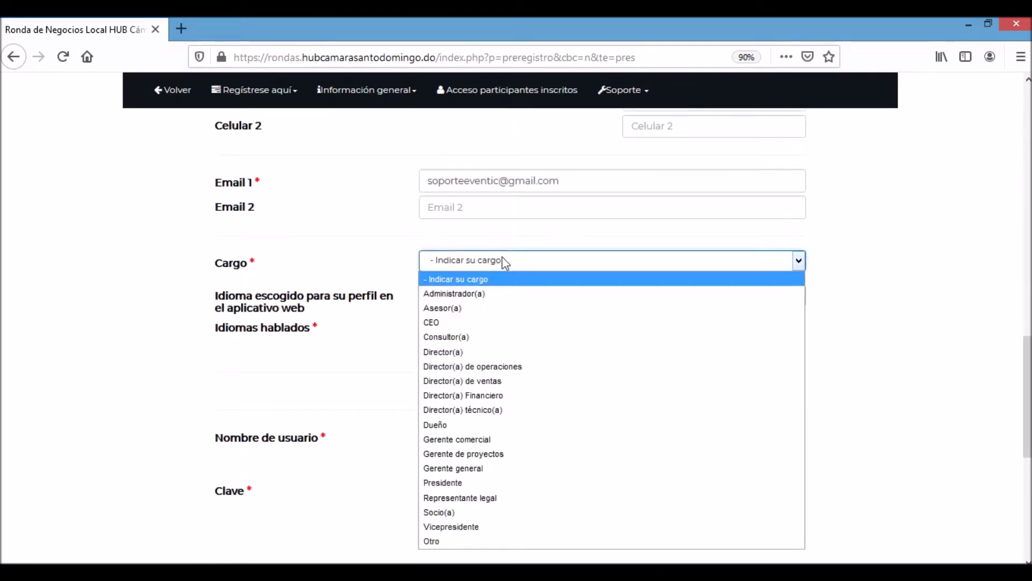
click(509, 439)
- Keep Español as the profile language and select both Español and Inglés as the spoken languages
scroll(348, 279, down, 1)
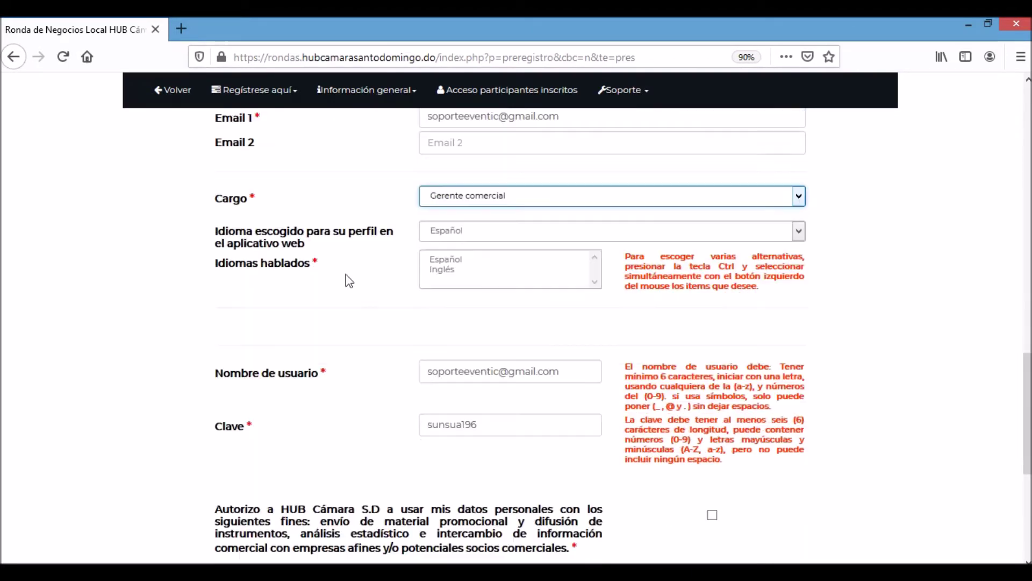
click(478, 222)
click(479, 224)
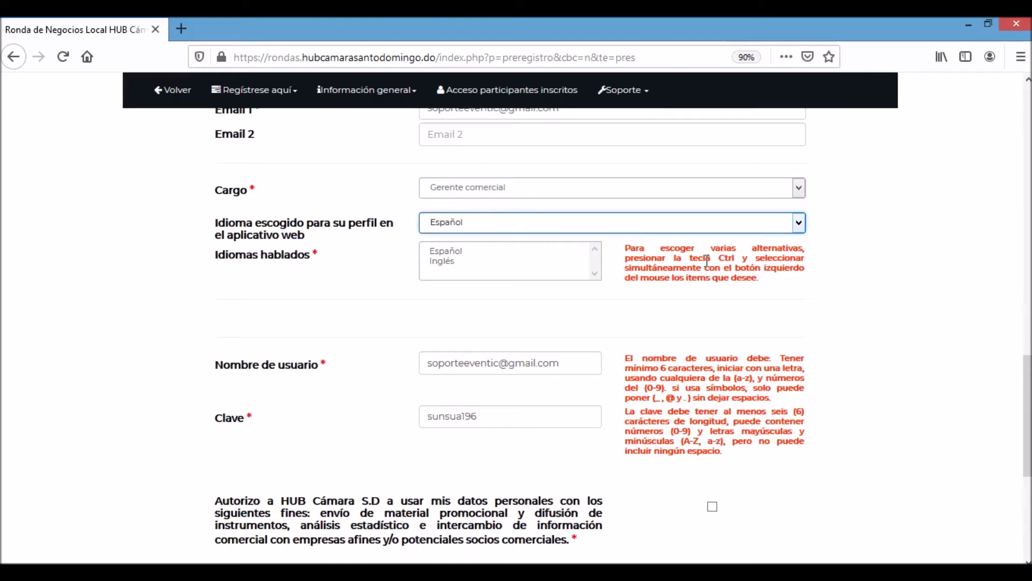
drag(691, 259, 741, 254)
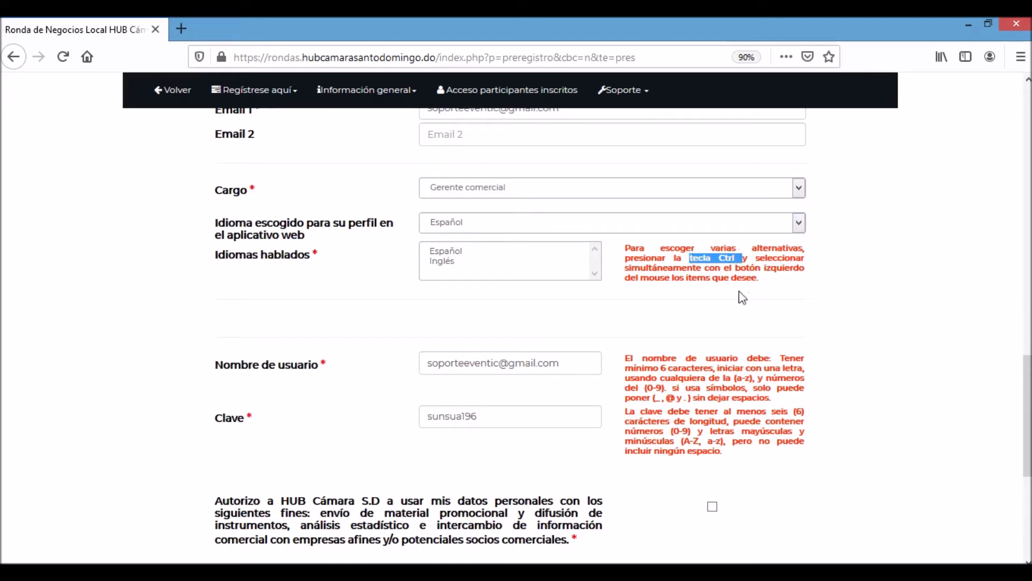
click(459, 252)
ctrl+click(458, 262)
- Authorize the use of personal data and submit the registration form to reach step 2 of 7
scroll(368, 306, down, 2)
click(575, 338)
click(712, 434)
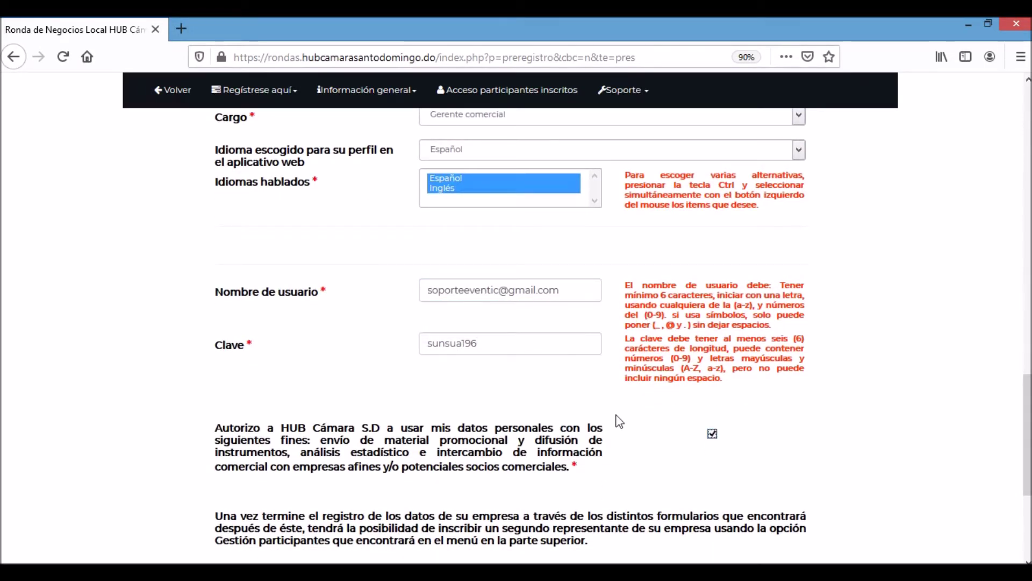
scroll(620, 411, down, 3)
click(530, 465)
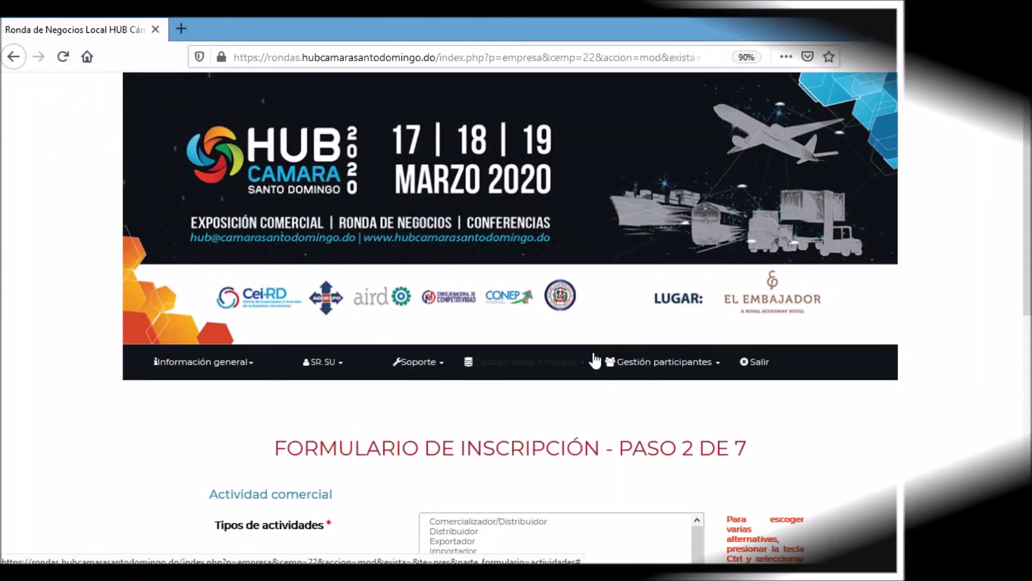
- Select Distribuidor, Exportador and Importador as the company's activity types
scroll(720, 348, down, 5)
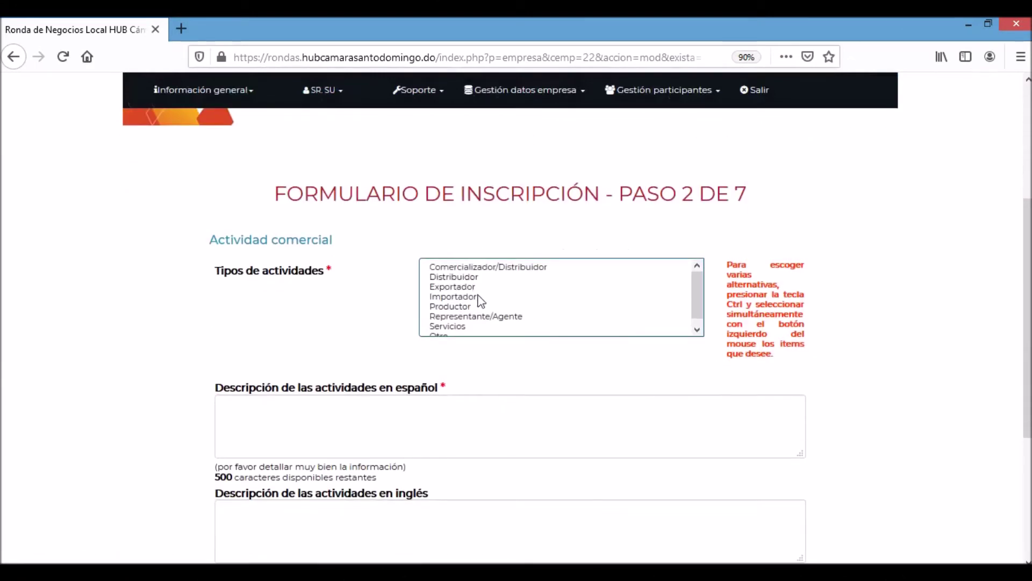
click(483, 296)
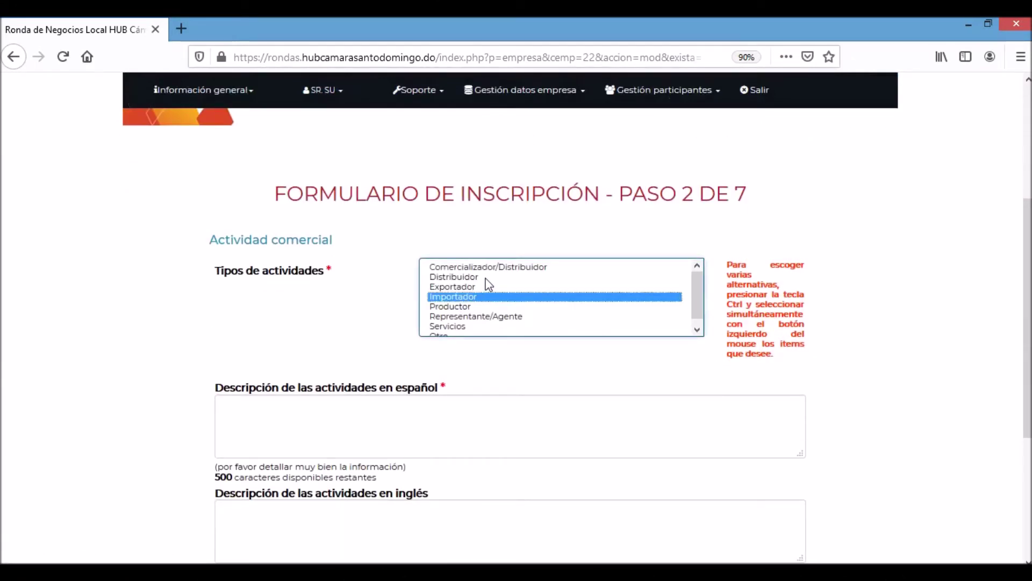
shift+click(486, 279)
- Enter "DESCRIBA LAS ACTIVIDADES EN ESPAÑOL" as the Spanish description of the activities
click(469, 420)
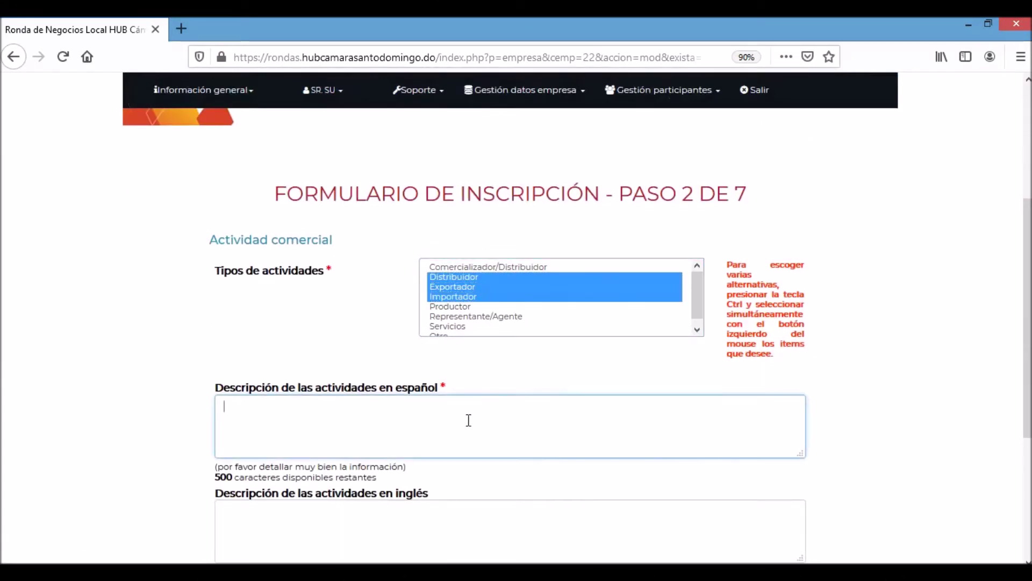
text(DESCRIBA )
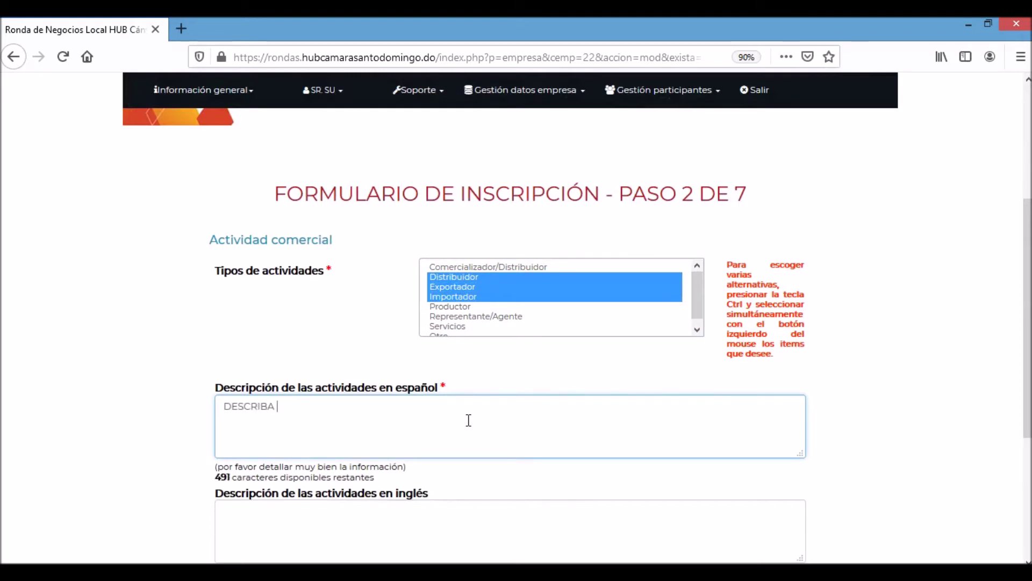
text(LAS ACTIVIDADES)
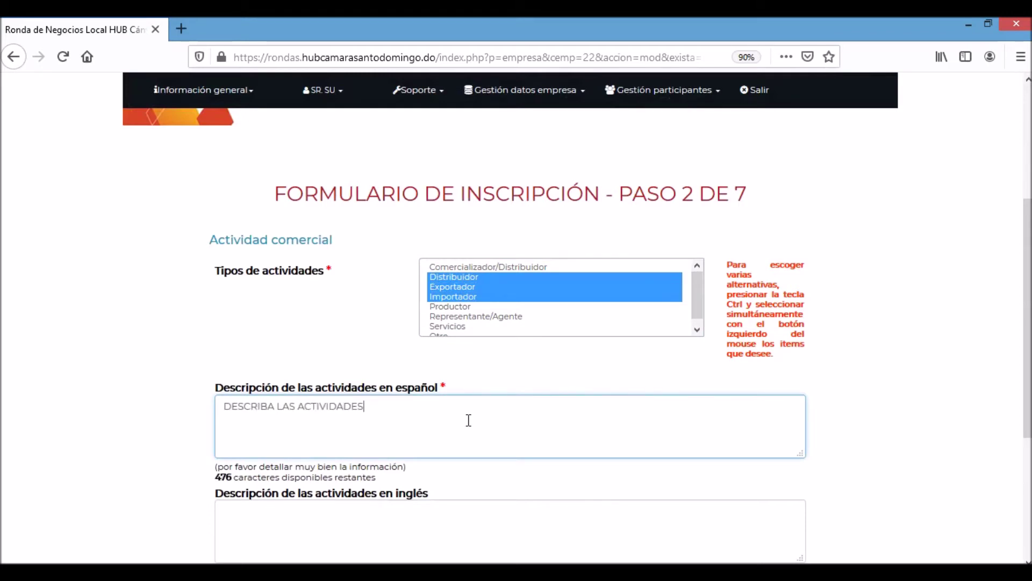
text( EN ESPAÑO)
text(OL)
- Enter "DESCRIBA LAS ACTIVIDADES EN INGLÉS" as the English activity description and continue to step 3 of 7
key(Tab)
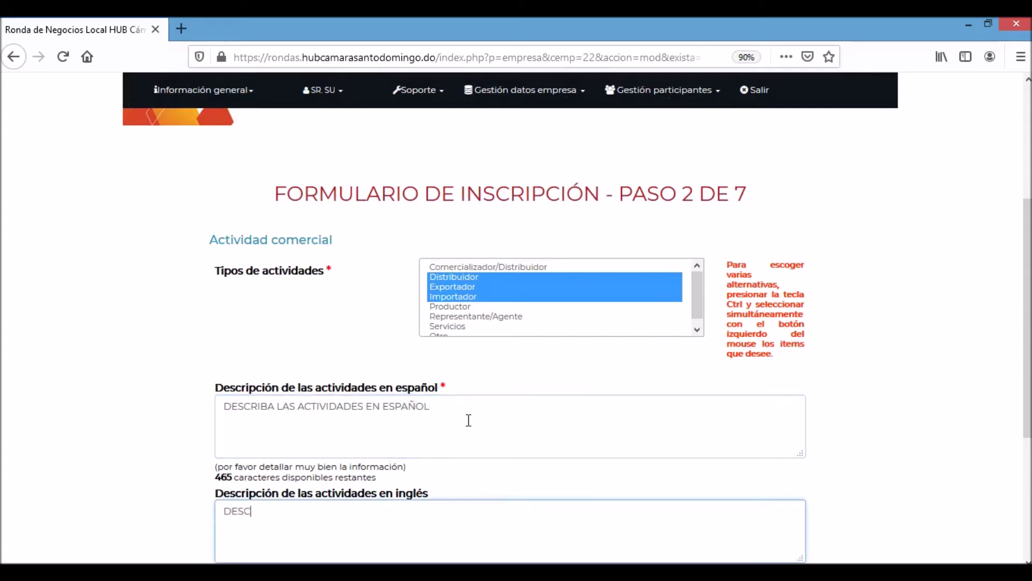
text(DESCRIBA LAS ACTIVIDADE)
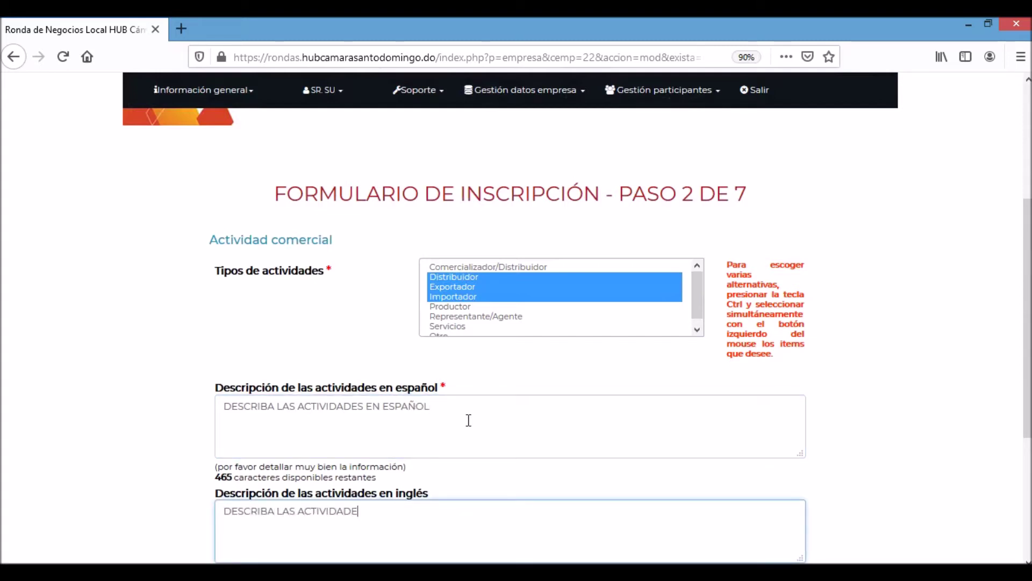
text(S EN INGLÉS)
scroll(570, 373, down, 3)
click(548, 469)
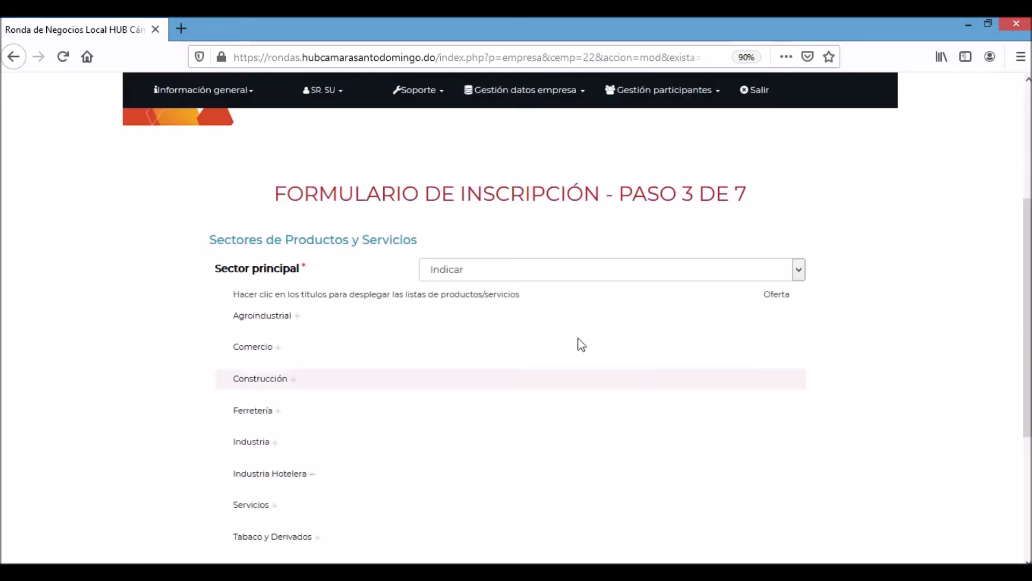
- Set the main sector to Industria and expand the Industria product list
click(576, 272)
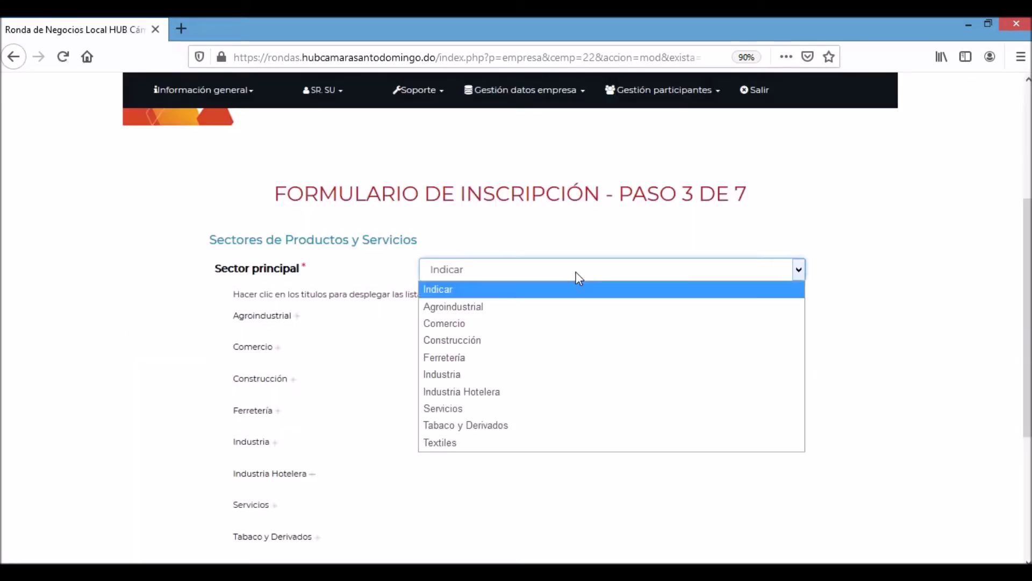
click(533, 379)
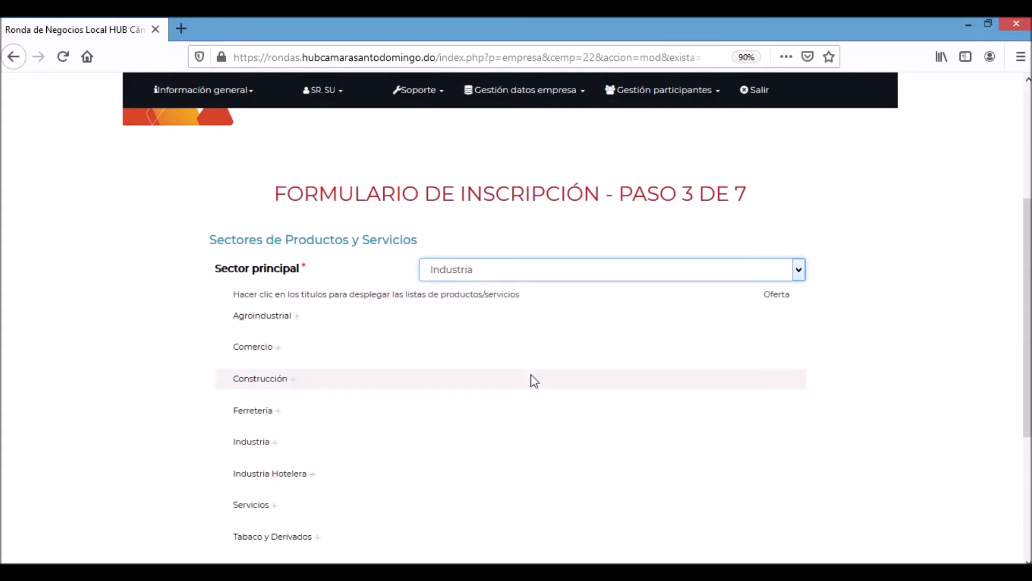
click(277, 441)
scroll(399, 388, down, 3)
scroll(399, 388, down, 1)
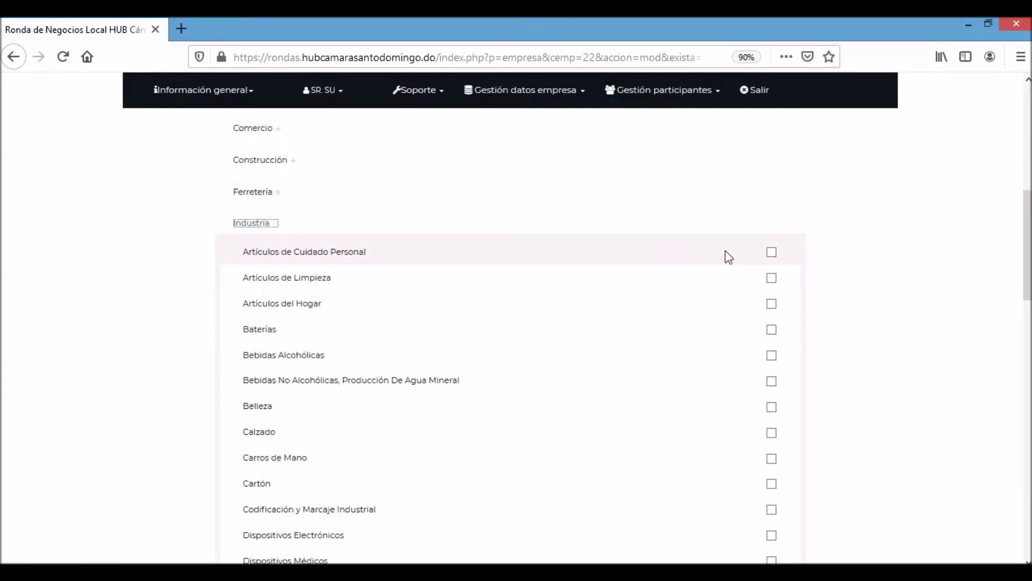
- Select Artículos de Limpieza, describing it as "DESCRIBA SUS PRODUCTOS EN ESPAÑOL" in Spanish and "DESCRIBA SUS PRODUCTOS EN INGLÉS" in English
click(771, 278)
click(590, 314)
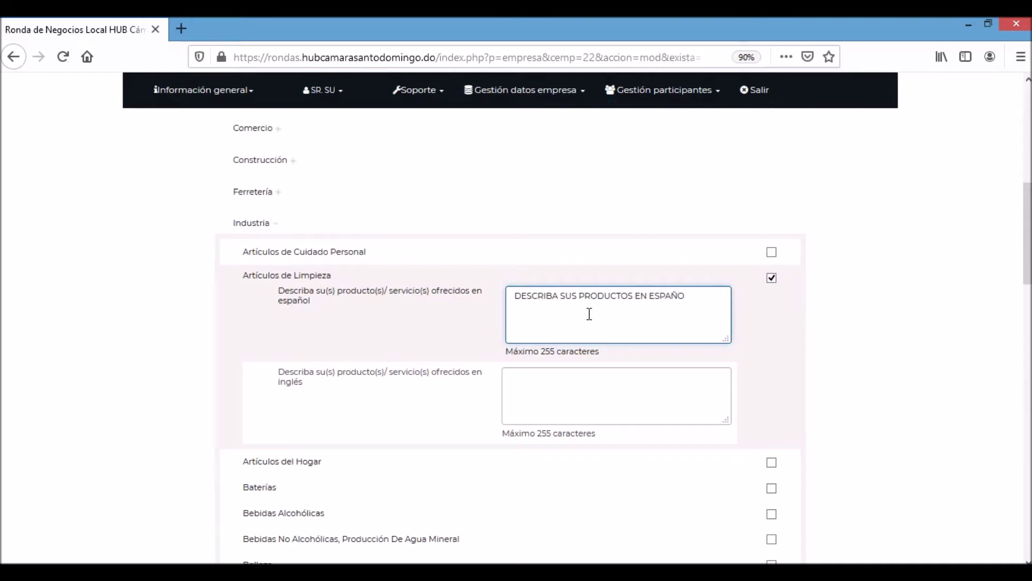
text(DESCRIBA SUS PRODUCTOS EN INGLÉS)
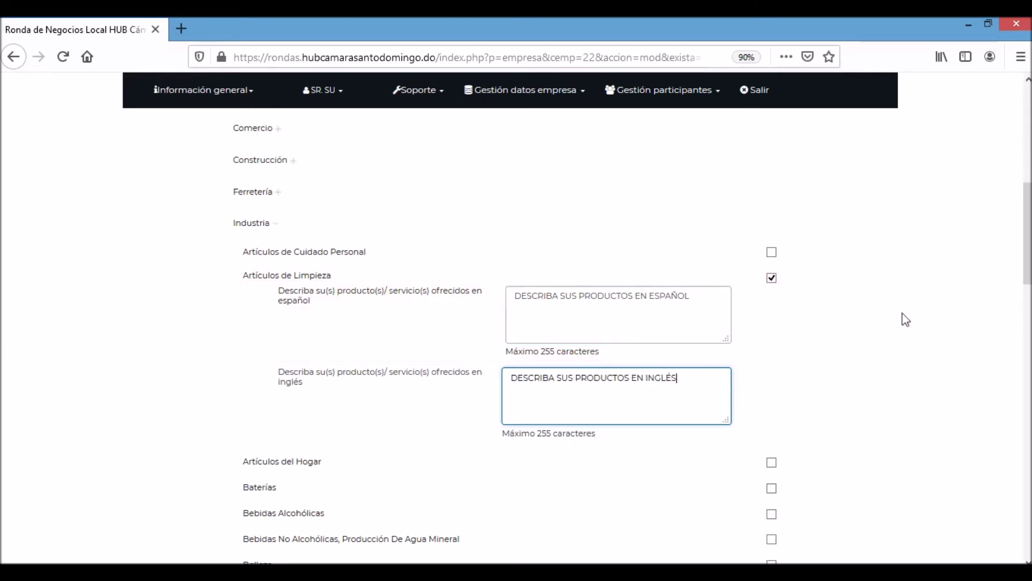
- Select Productos de Cerámica, describing it as "DESCRIBA SUS PRODUCTOS EN ESPAÑOL" in Spanish and "DESCRIBA SUS PRODUCTOS EN INLGÉS" in English
scroll(902, 313, down, 10)
scroll(902, 313, down, 6)
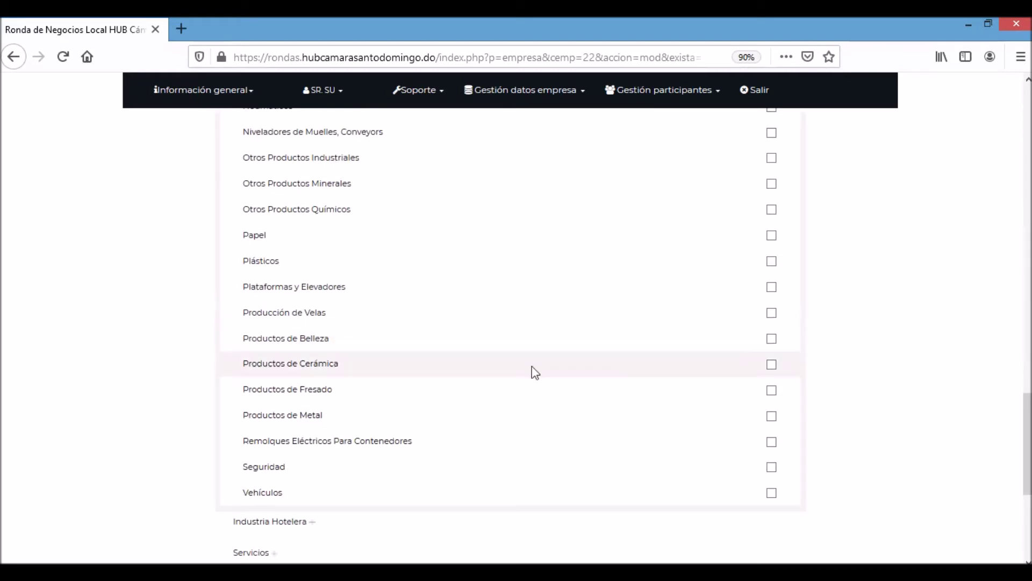
click(771, 365)
click(569, 382)
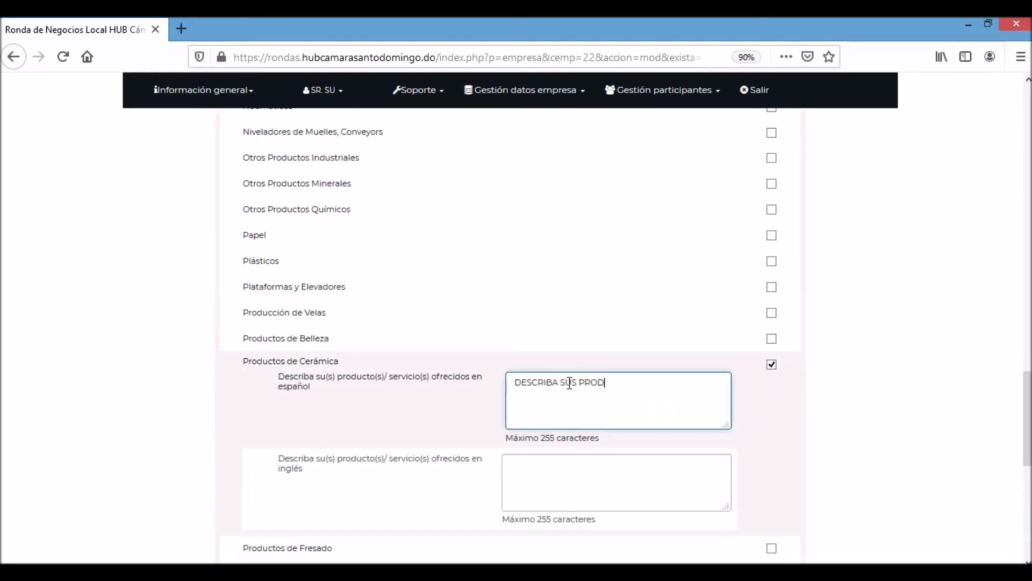
text(DESCRIBA SUS PRODUCTOS EN INLGÉS)
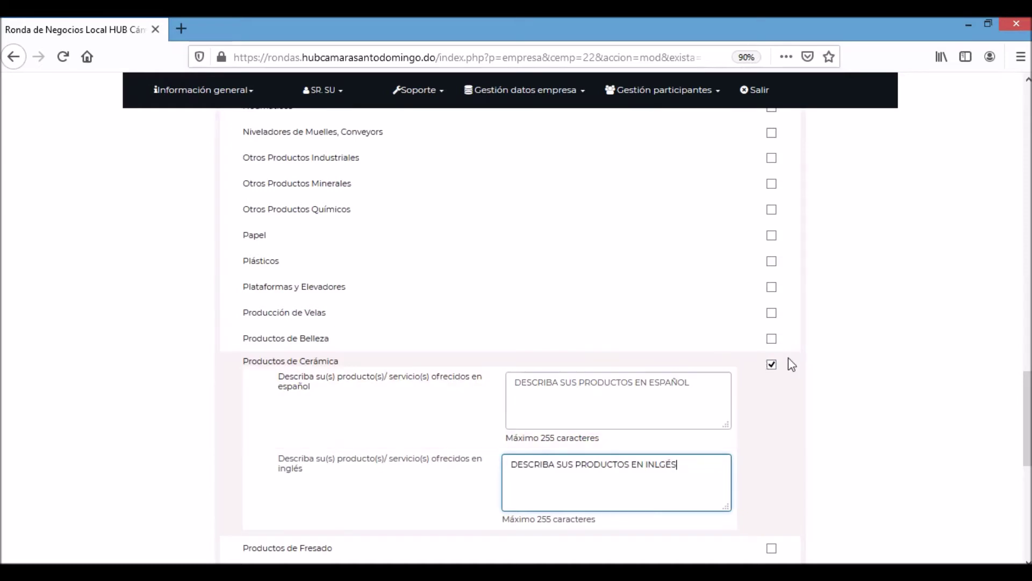
- Save the product and service sectors and continue to step 4 of 7
scroll(870, 376, down, 8)
click(549, 397)
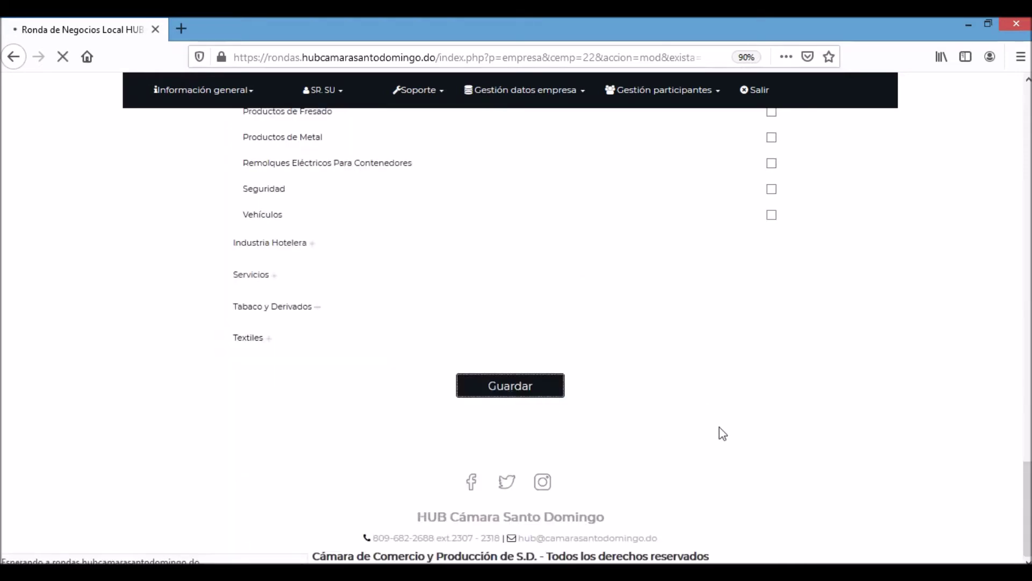
scroll(722, 433, down, 5)
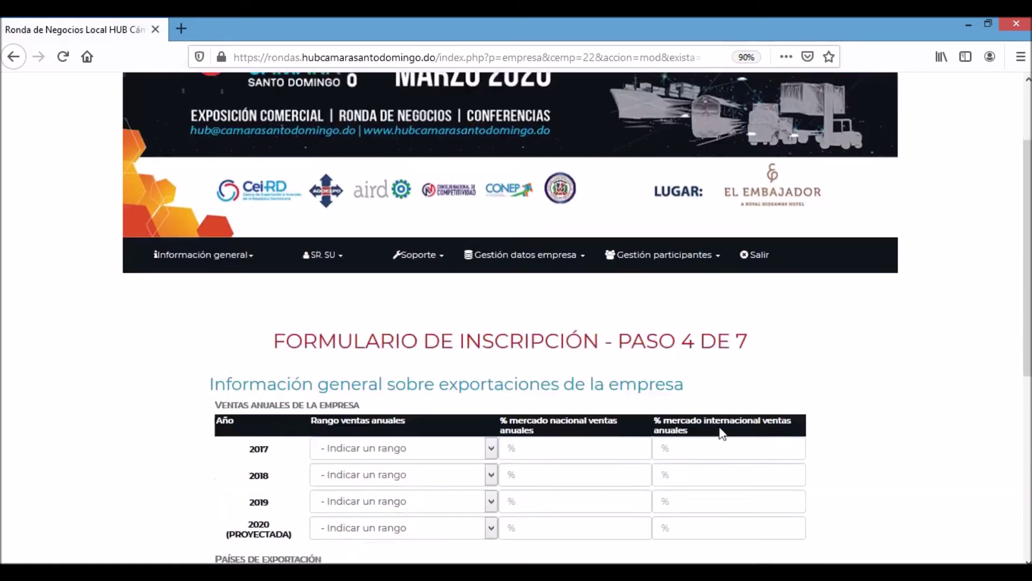
- Set the 2017 and 2018 annual sales to USD50.000 - USD100.000, with national market shares of 34% and 56%
click(487, 305)
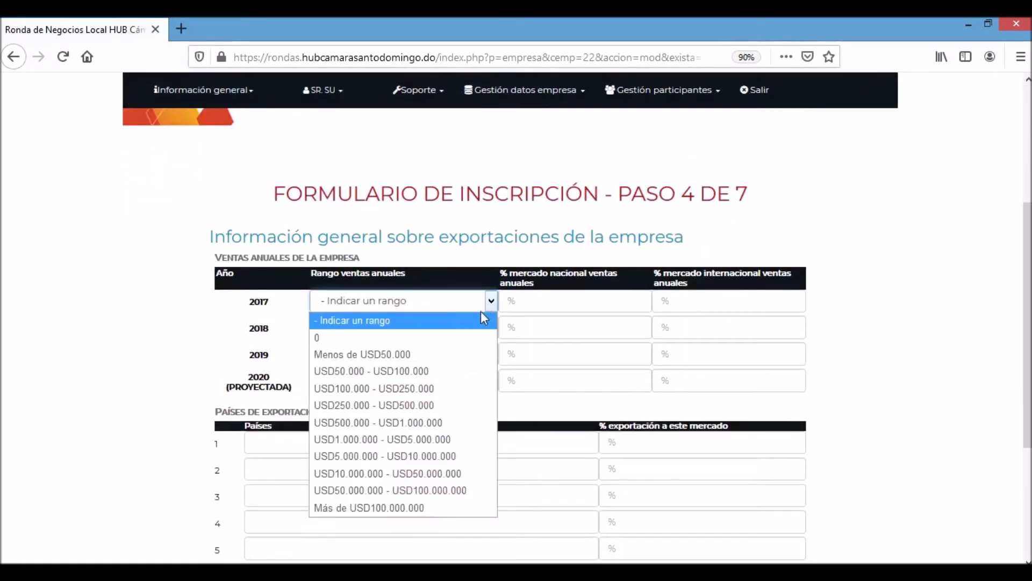
click(472, 371)
click(507, 303)
text(34)
click(491, 325)
click(461, 397)
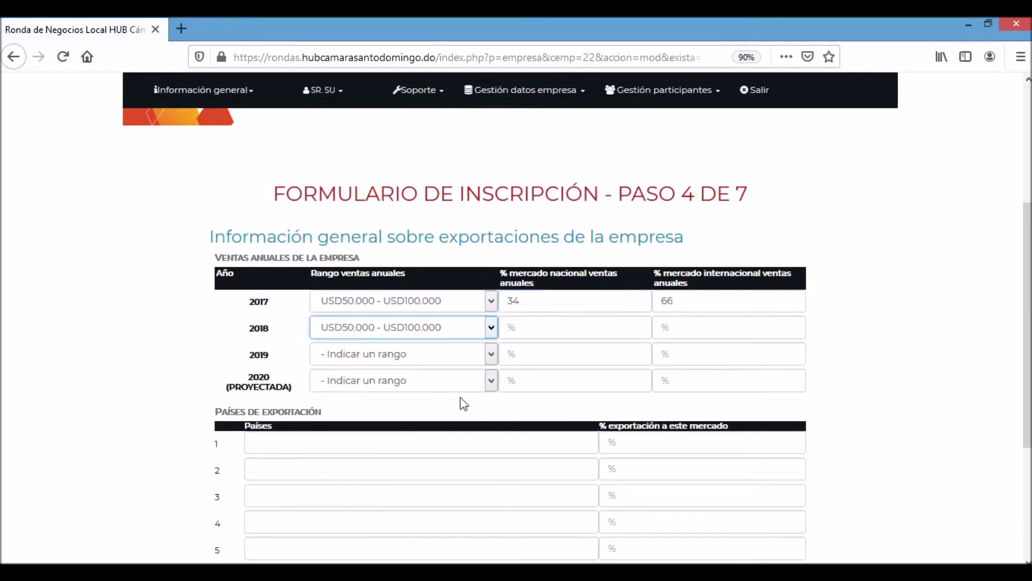
click(505, 327)
- Set the 2019 and projected 2020 annual sales to USD1.000.000 - USD5.000.000, with national market shares of 45% and 67%
click(463, 354)
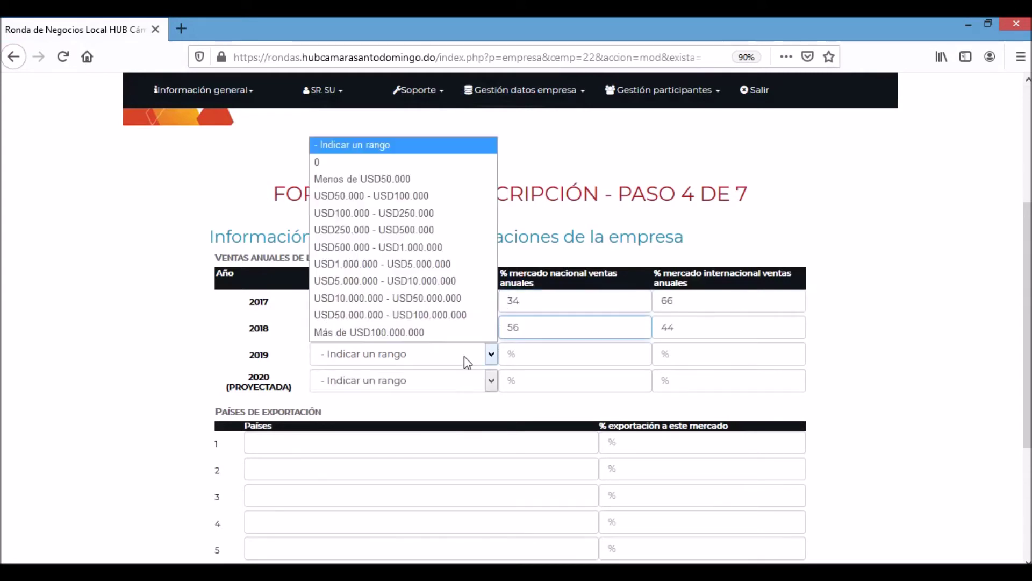
click(438, 264)
click(508, 352)
text(45)
click(478, 380)
click(438, 291)
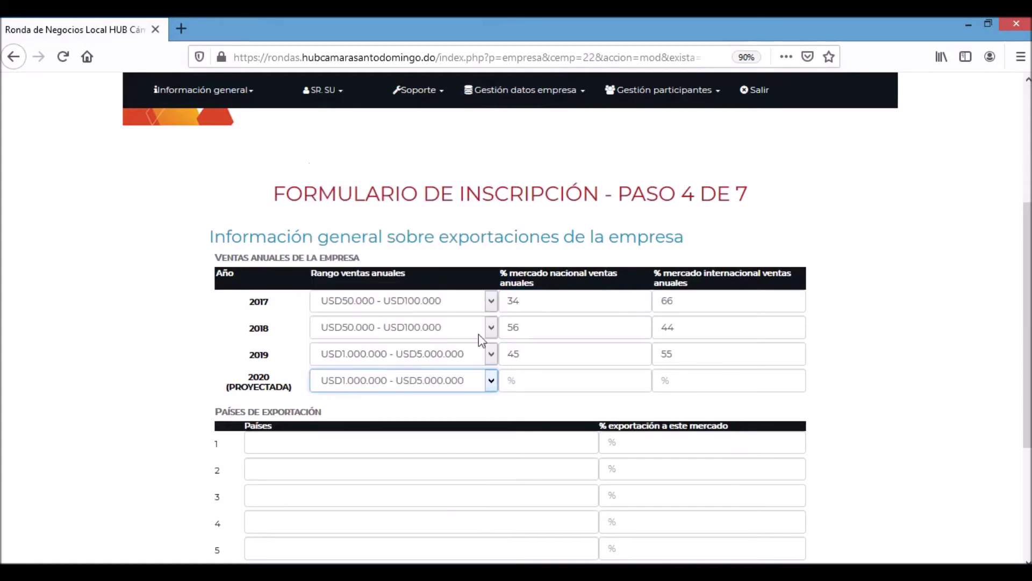
click(505, 378)
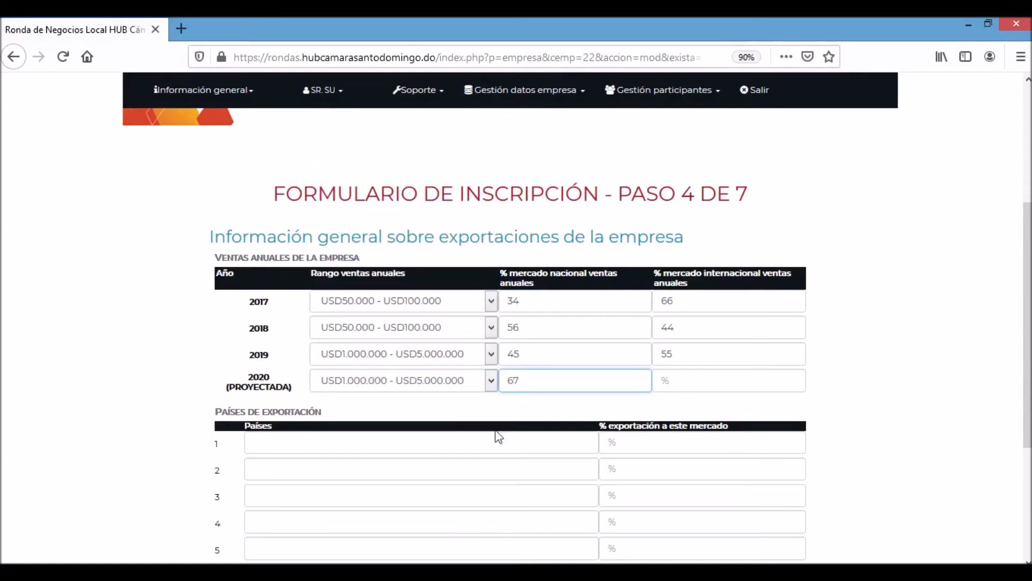
- Enter "PAISES DE EXPORTACION" as the first export country with 45% and save to continue to step 5 of 7
click(477, 444)
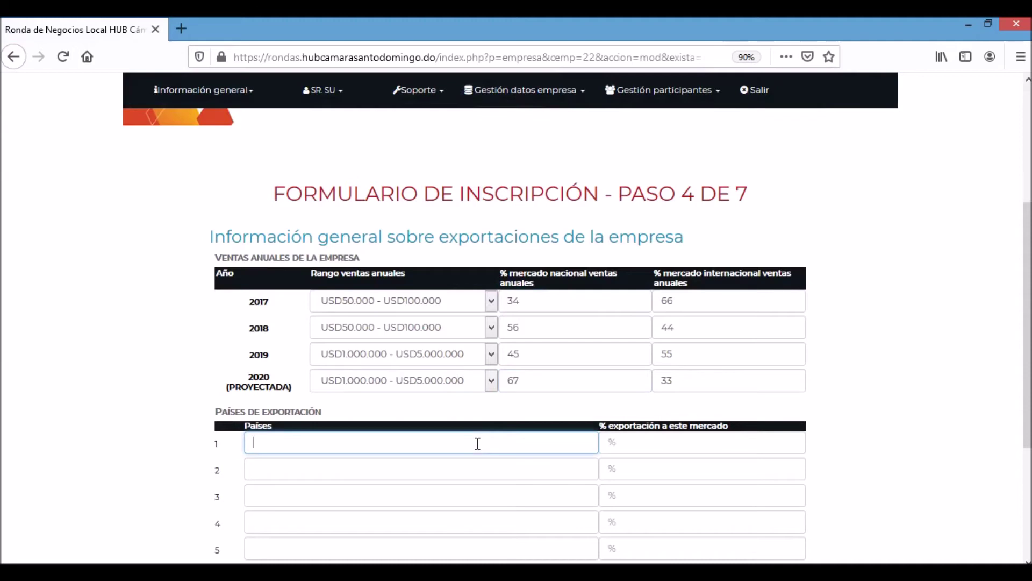
text(PAISES )
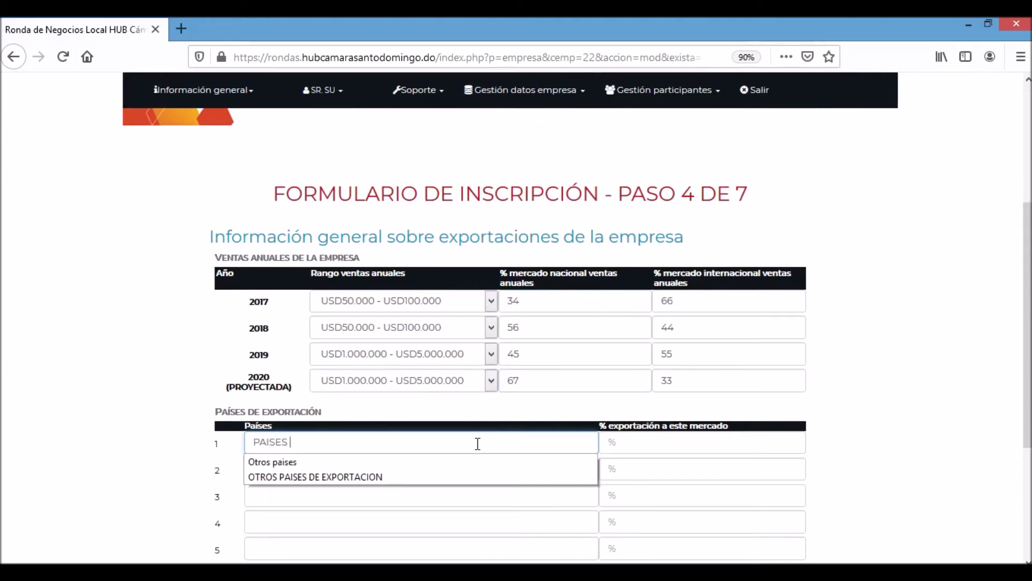
text(DE EXPO)
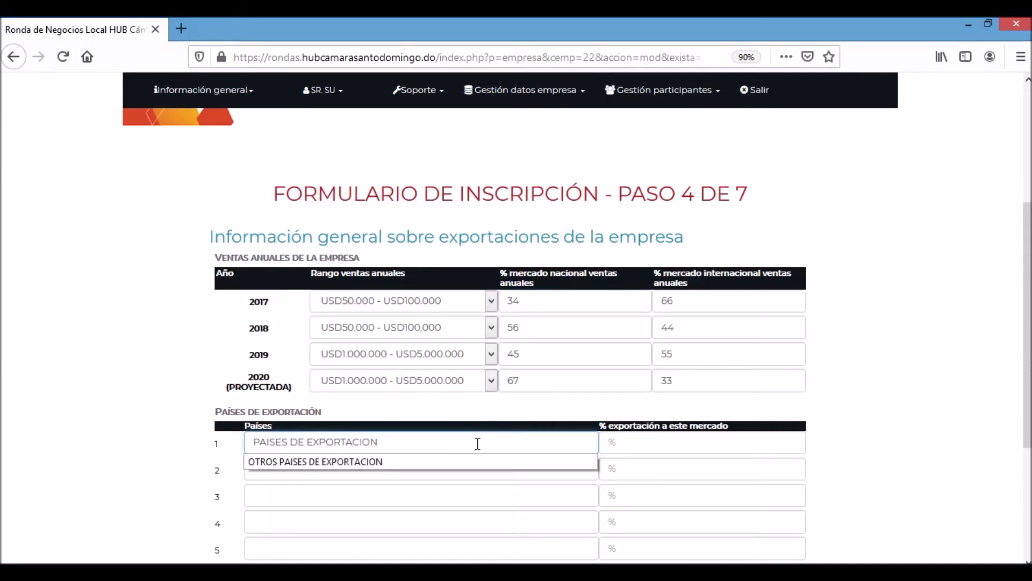
text(RTACION)
click(690, 444)
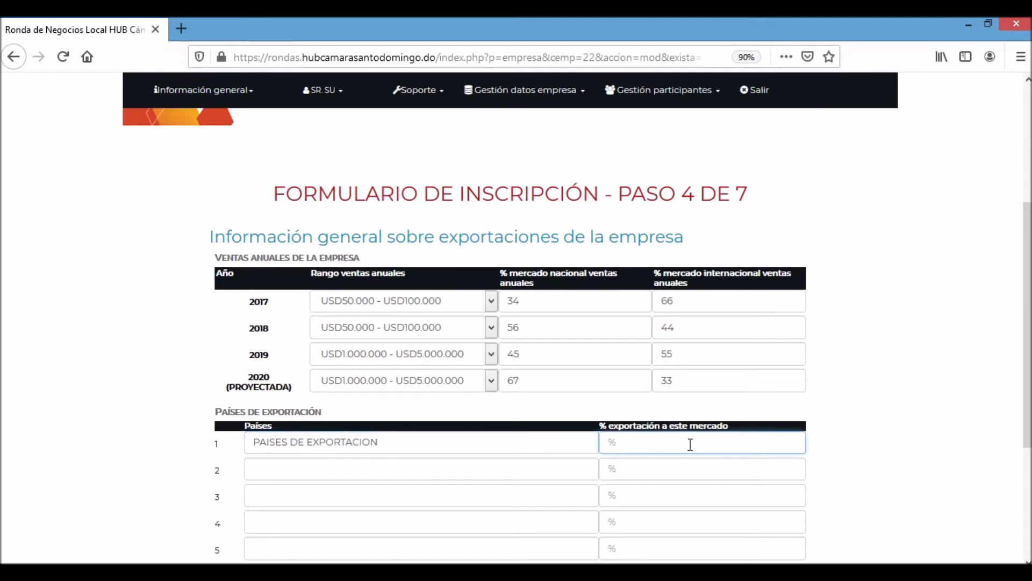
scroll(894, 433, down, 4)
click(540, 389)
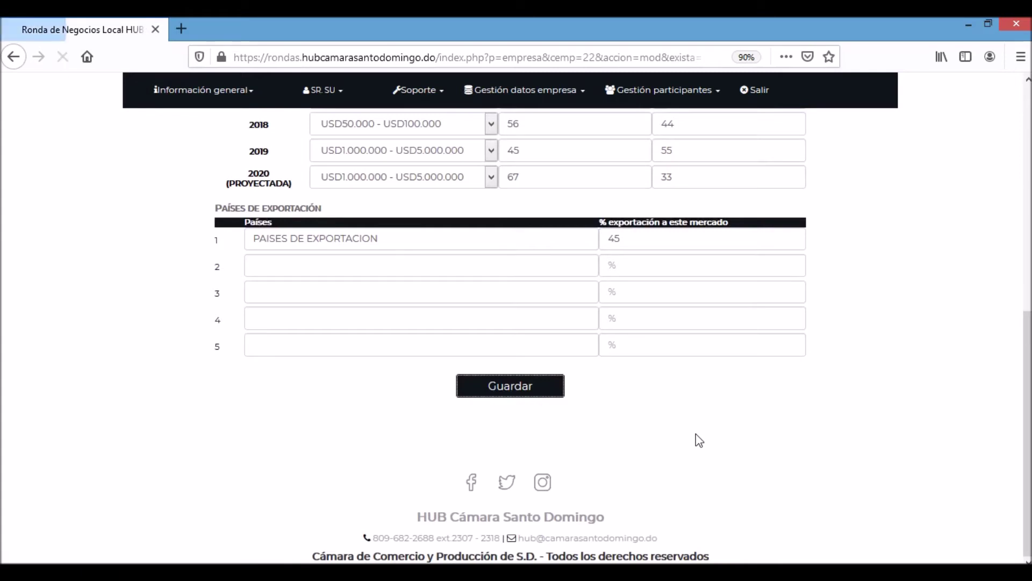
- Name the first product "NOMBRE DEL PRODUCTO1" in Spanish and "NOMBRE DEL PRODUCTO EN INGLES 1" in English, with a sales capacity of 2000
scroll(699, 440, down, 3)
scroll(699, 440, down, 1)
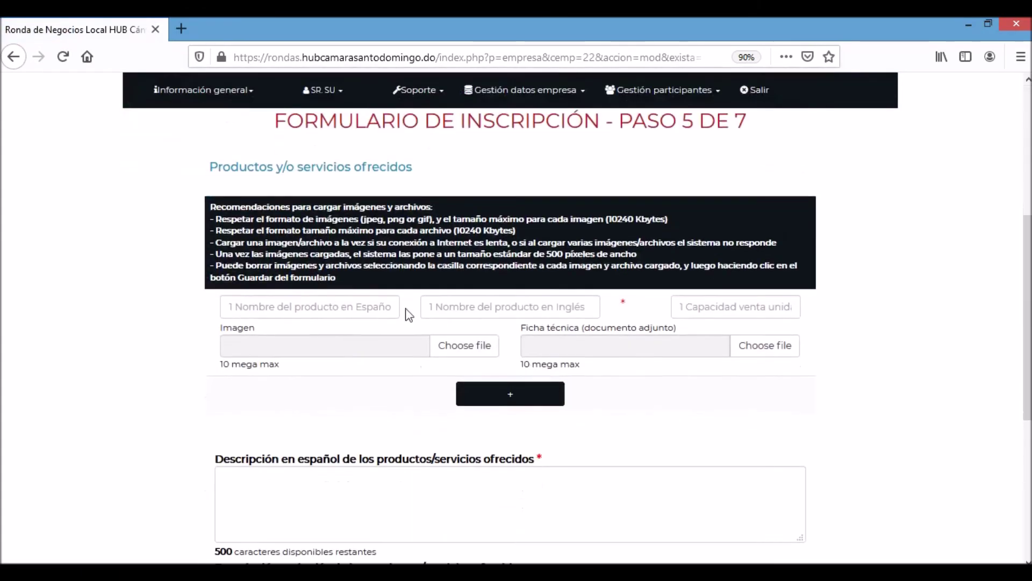
click(383, 306)
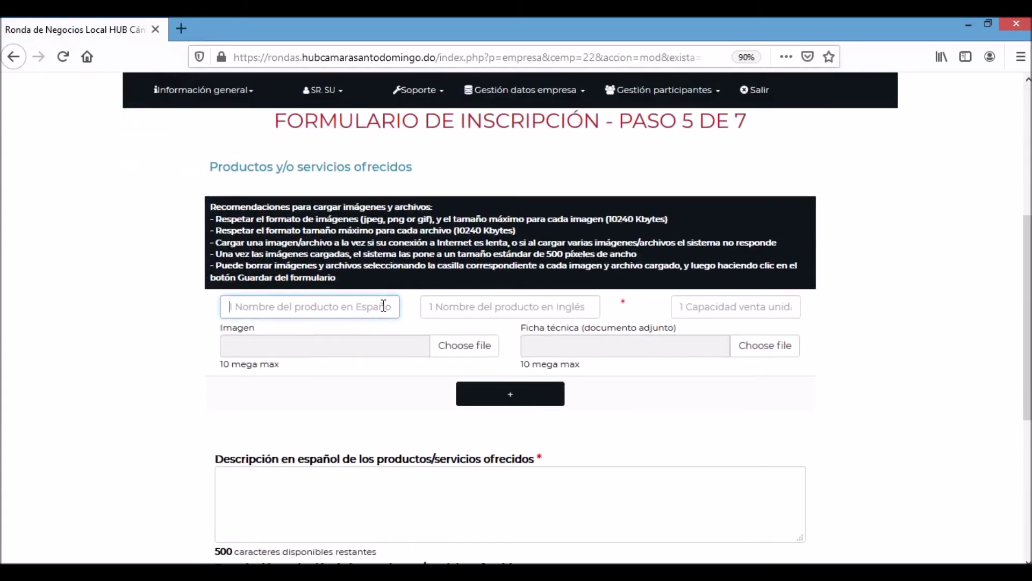
text(NOMBRE)
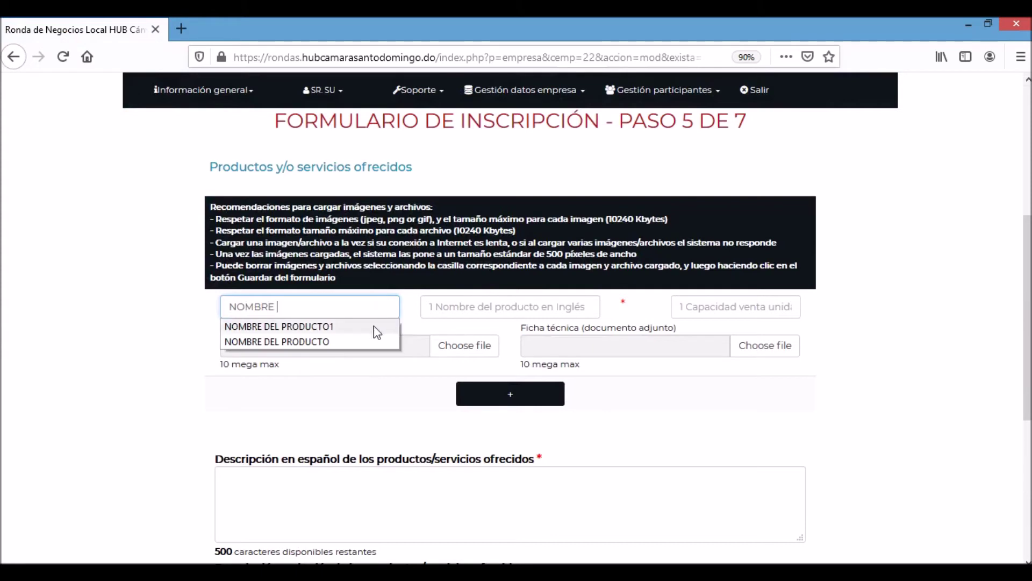
click(280, 326)
click(461, 301)
text(NOMBR)
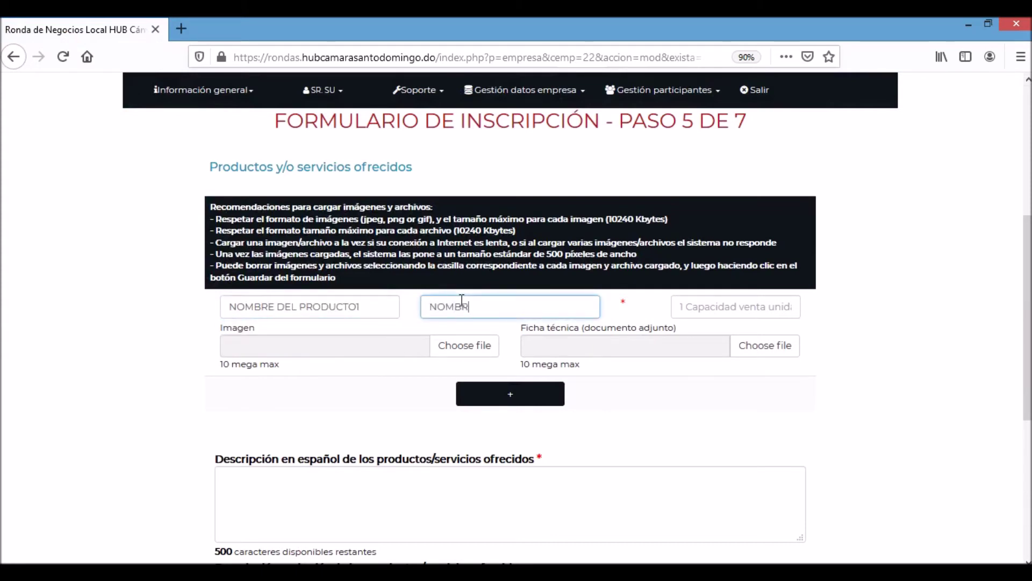
text(E DEL PRODUCTO EN INGLES 1)
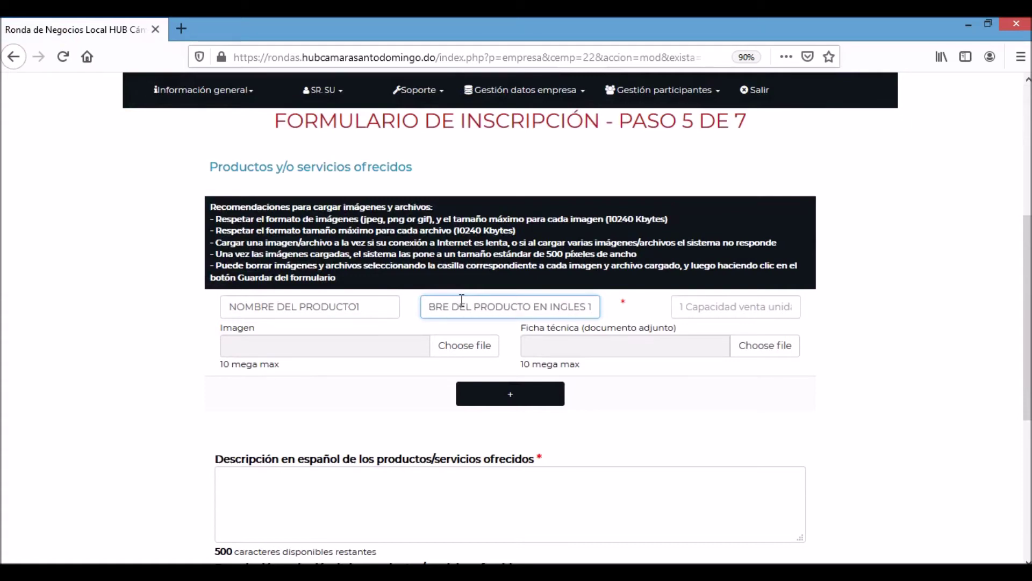
click(724, 307)
text(2000)
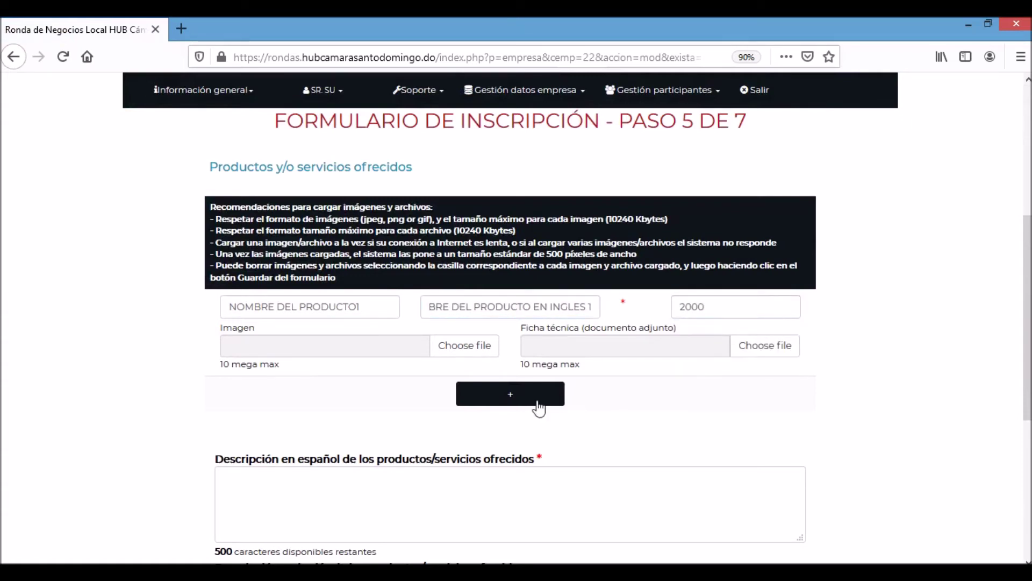
- Attach the Producto file from Imágenes as both the image and the technical sheet of the first product
click(486, 350)
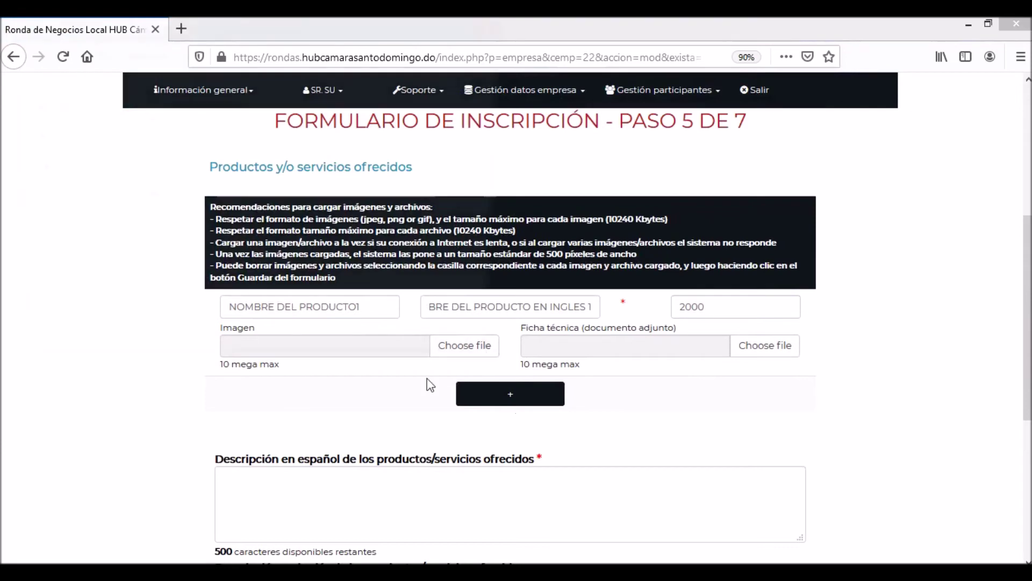
click(167, 185)
click(388, 355)
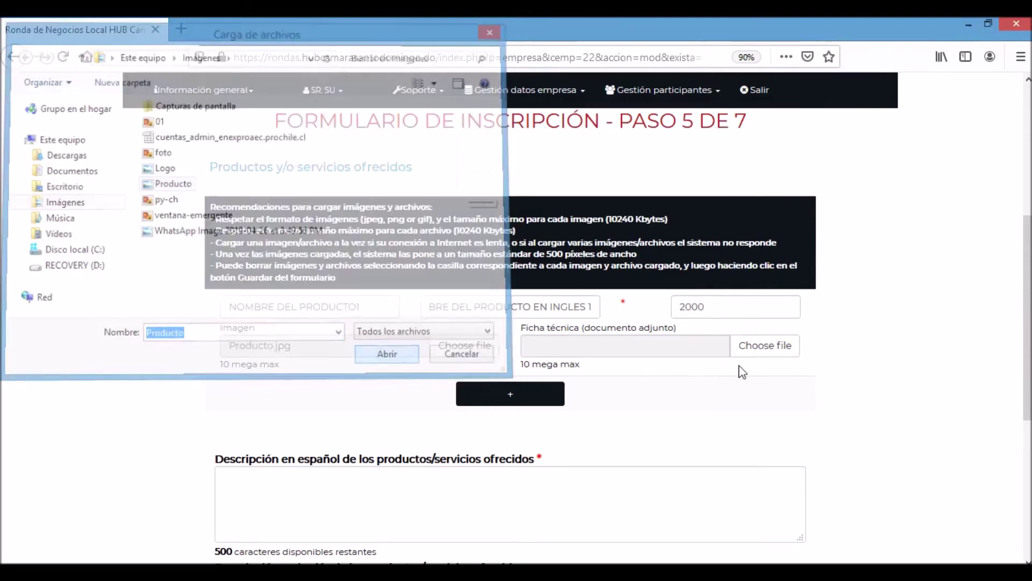
click(762, 346)
click(168, 183)
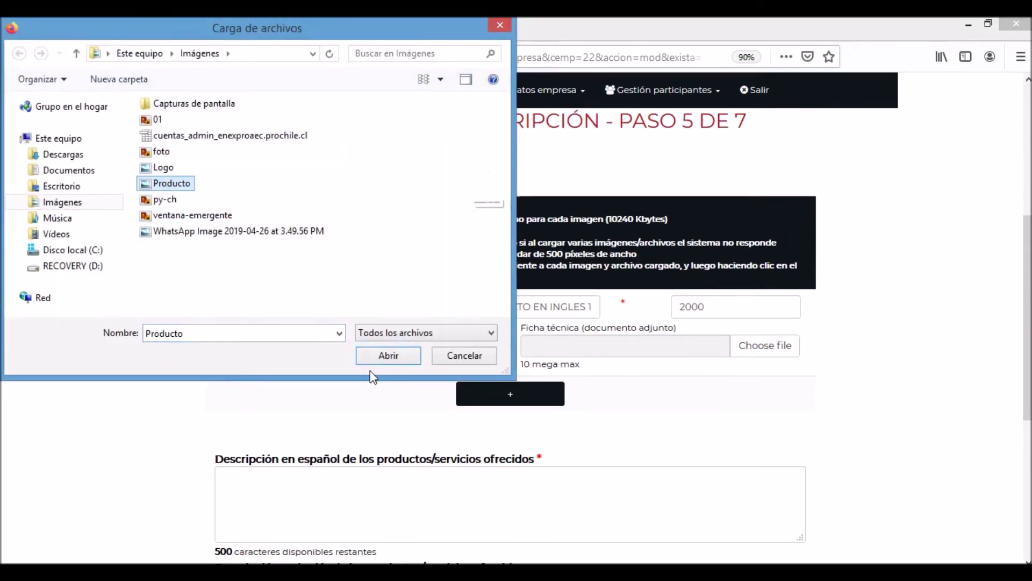
click(385, 349)
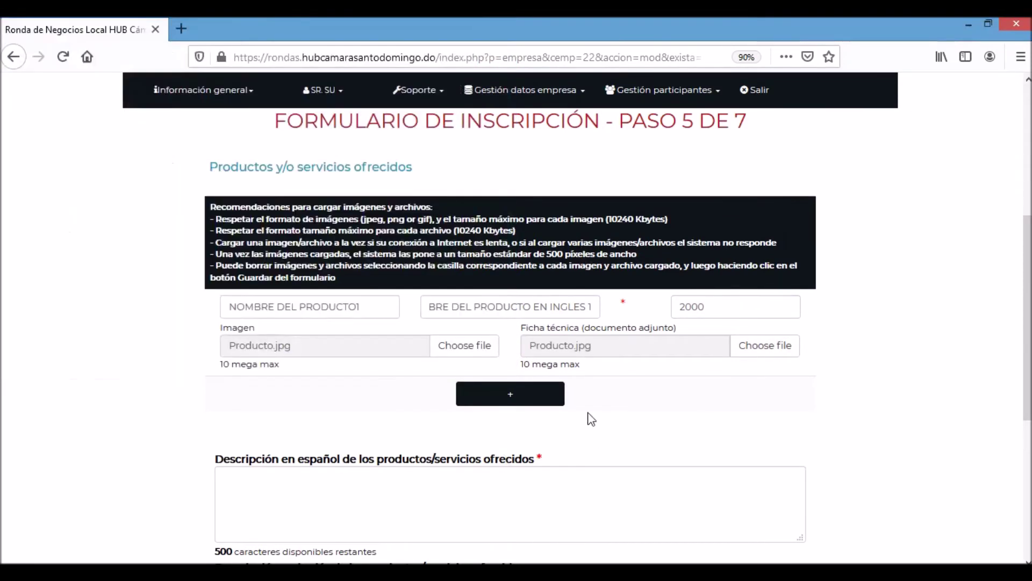
- Add a second product named "PRODUCTO 02", in English "NOMBRE DEL PRODUCTOS EN INGLÉS 2", with a sales capacity of 3000
click(547, 398)
text(PRODUC)
click(324, 415)
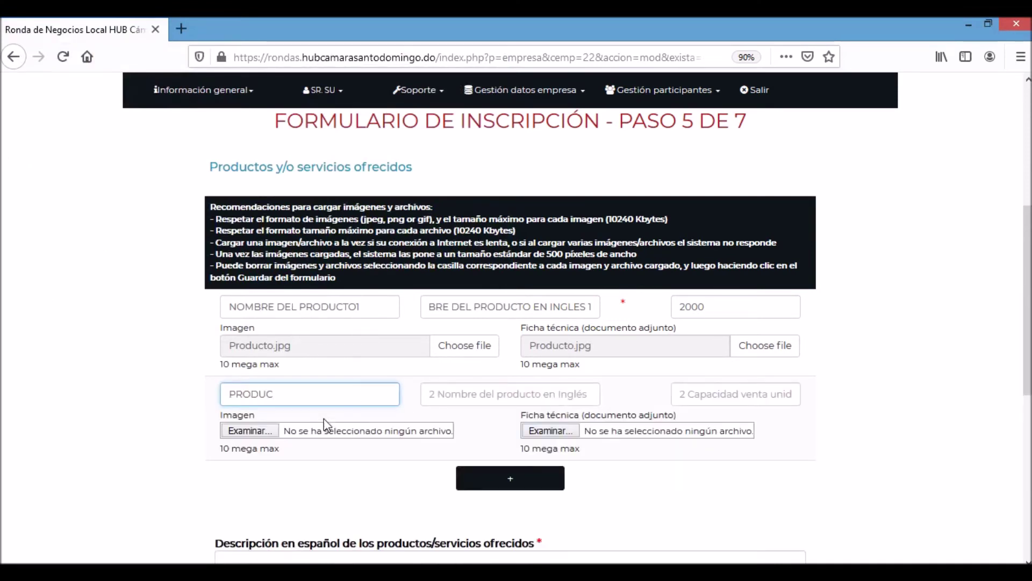
click(468, 394)
text(NOMBRE)
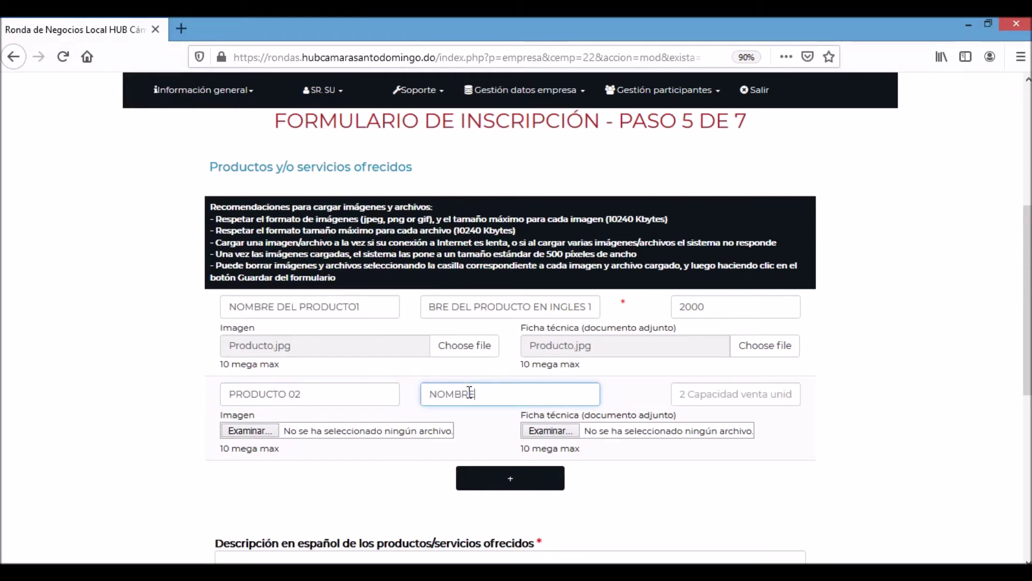
text( DEL PRODUCTOS EN INGLÉS 2)
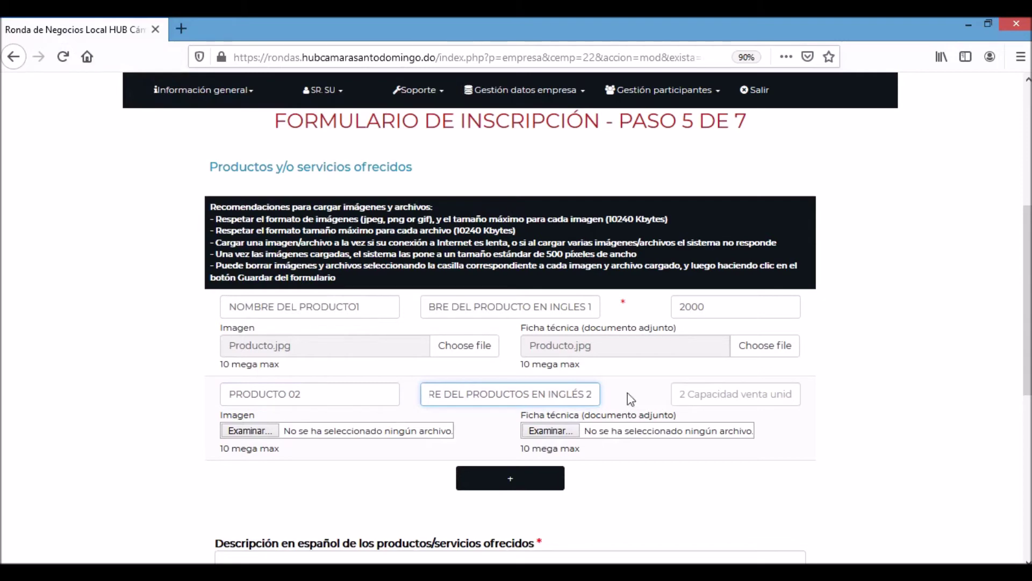
click(698, 396)
text(3)
click(694, 429)
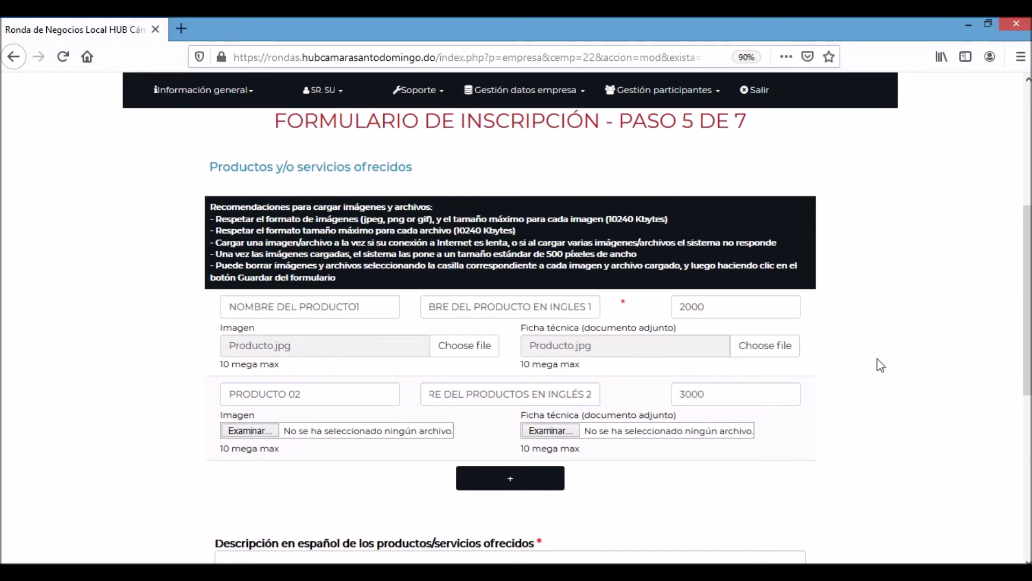
- Describe the offered products as "DESCRIBA SUS PRODUCTOS EN ESPAÑOL" in Spanish and "DESCRIBA SUS PRUDCTOS EN INGLÉS" in English, and save step 5
scroll(879, 361, down, 4)
click(496, 351)
text(DESC)
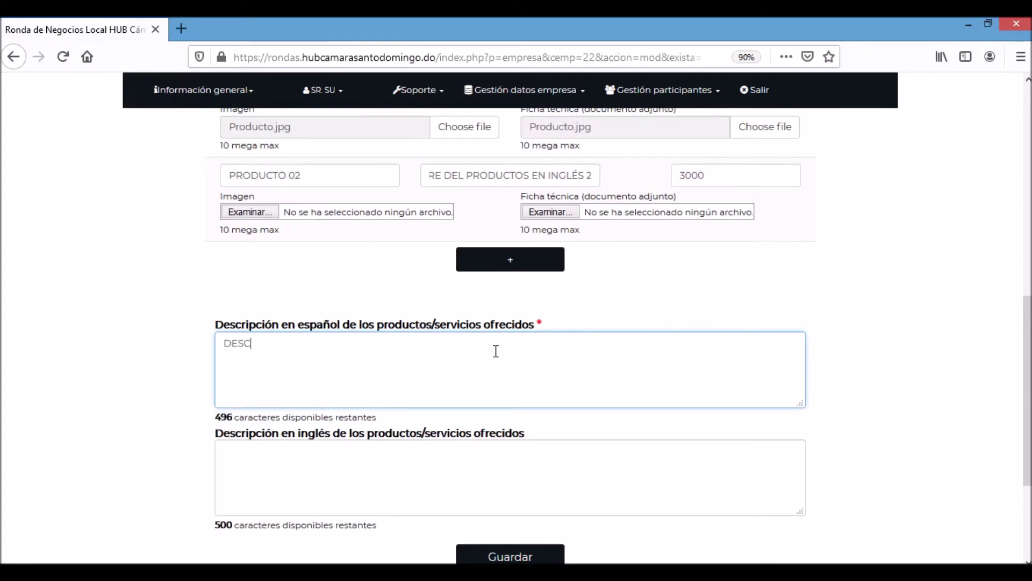
text(RIBA SUS)
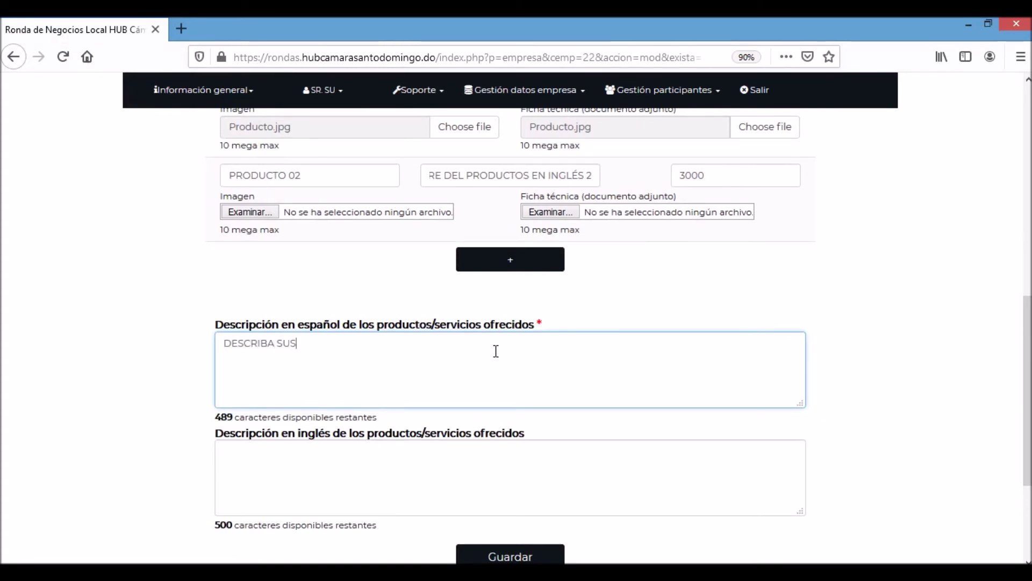
text( PRODUCTOS EN ESPAÑOL)
key(Tab)
text(DESCRIBA SUS PRUDCTOS EN INGLÉS)
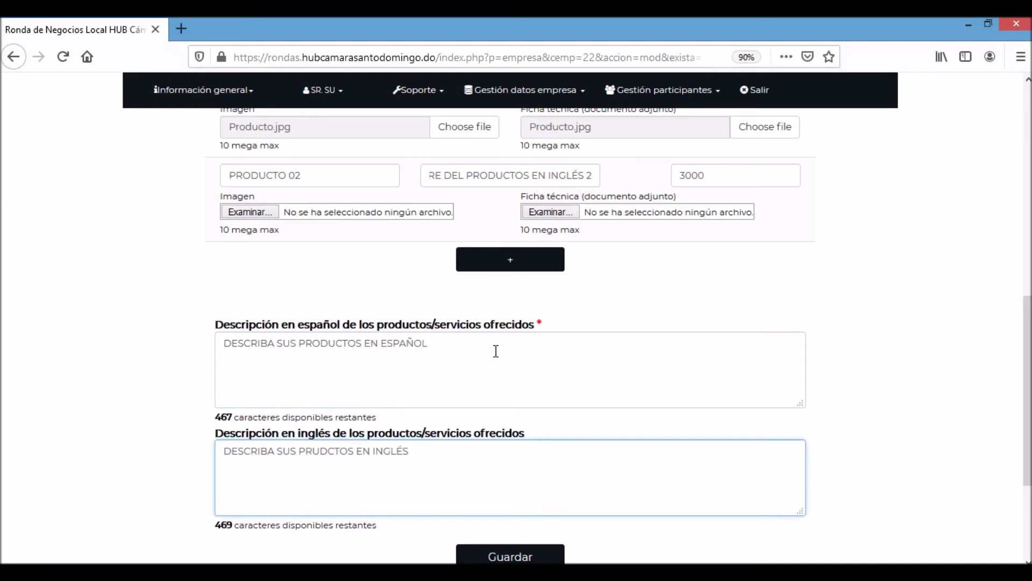
scroll(496, 350, down, 3)
click(511, 414)
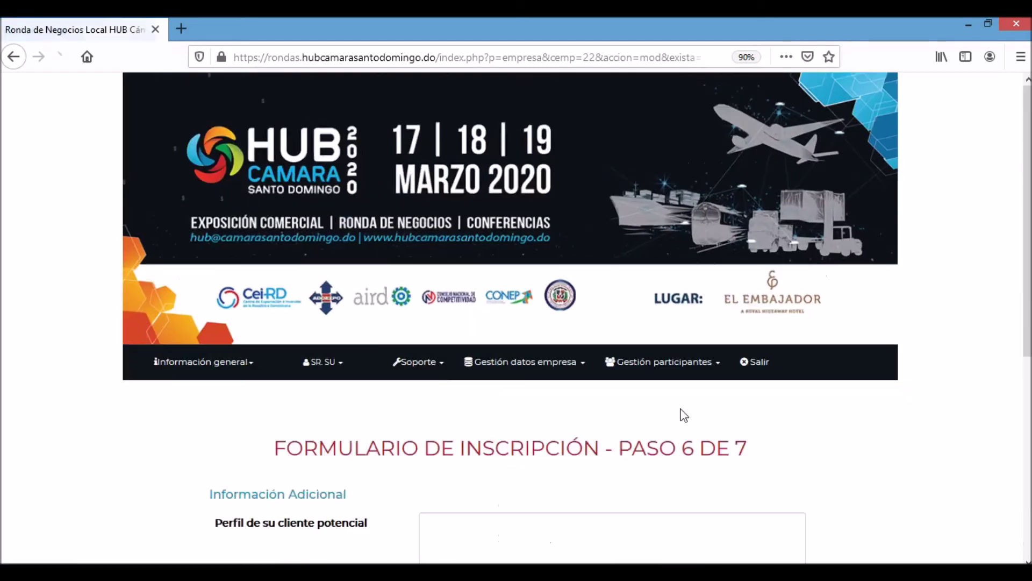
- Enter "DESCRIBA EL PERFIL DE SU CLIENTE POTENCIAL" as the potential customer profile in step 6
scroll(683, 415, down, 2)
click(589, 363)
text(DESCRIBA)
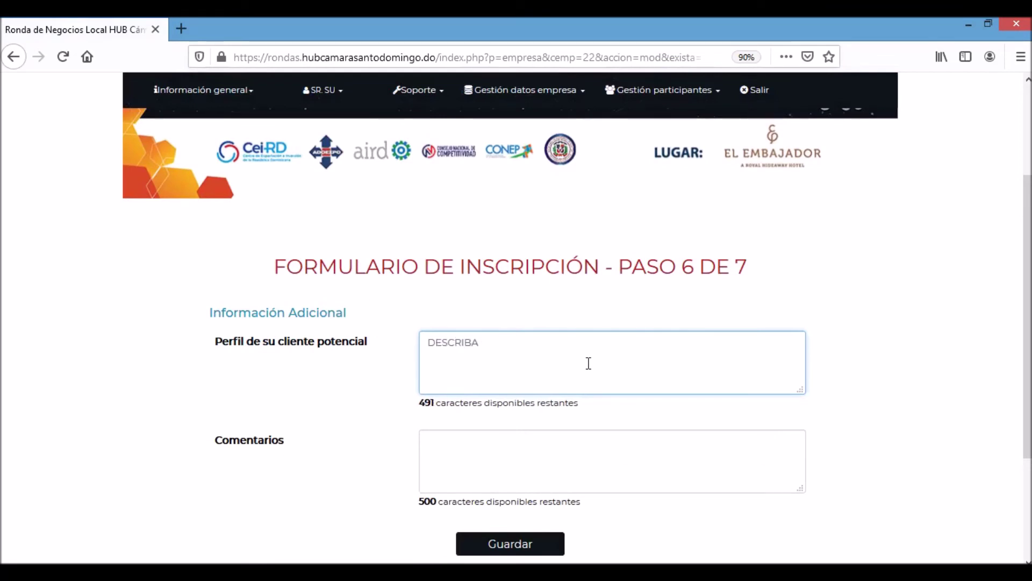
text( EL PERFIL DE )
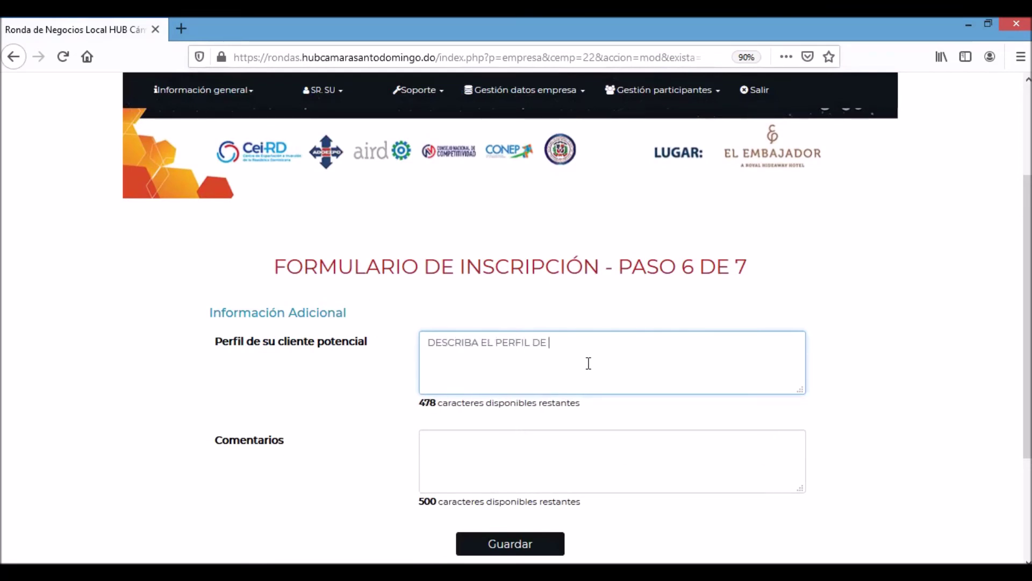
text(SU  CLIENTE POTENCIAL)
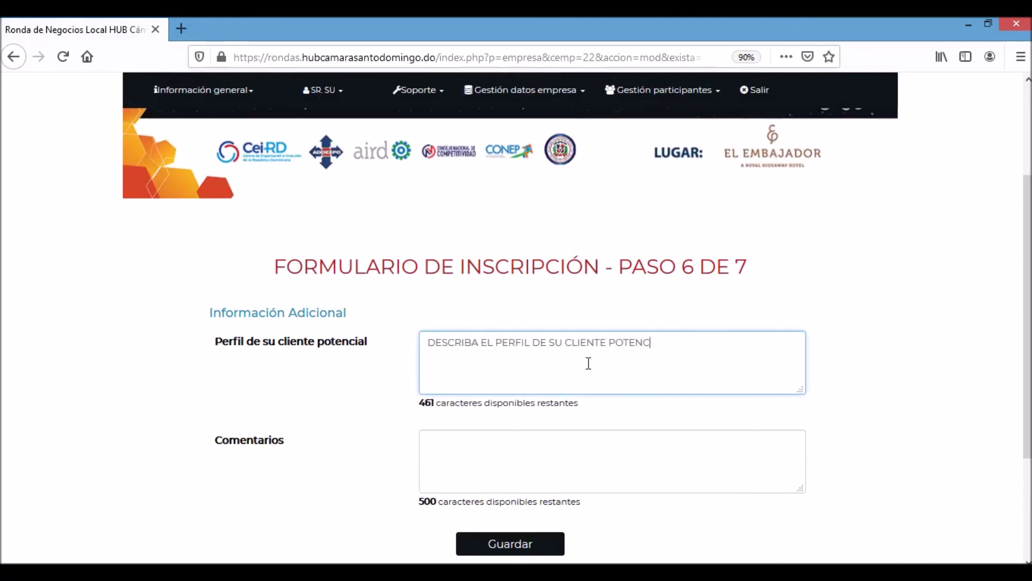
- Enter "ESCRIBA LOS COMENTARIOS ADICIONALES QUE CONSIDERE NEESARIOS" as the comments and save to continue to step 7 of 7
key(Tab)
text(ESCRIBA LOS COMENT)
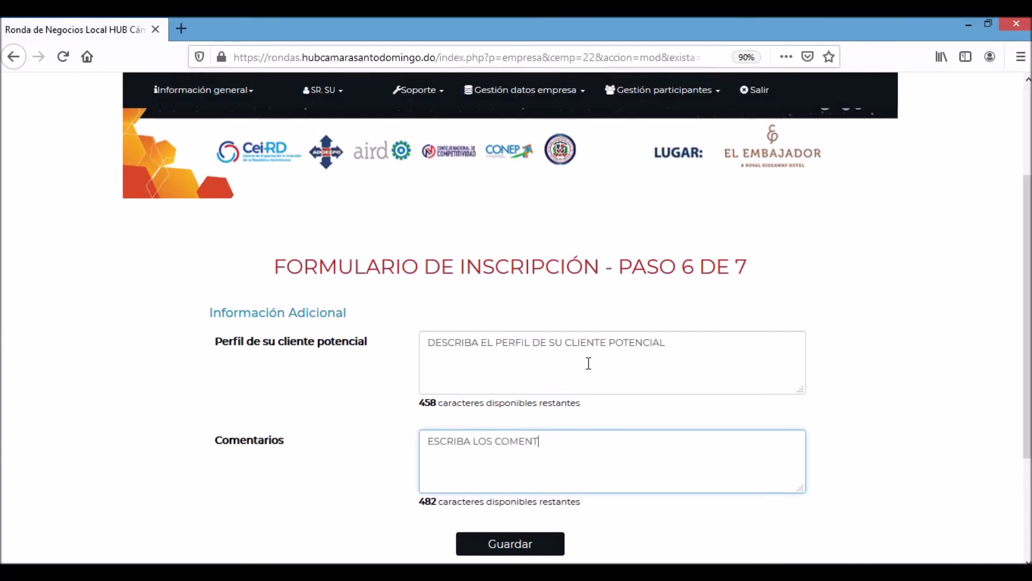
text(ARIOS ADICIONA)
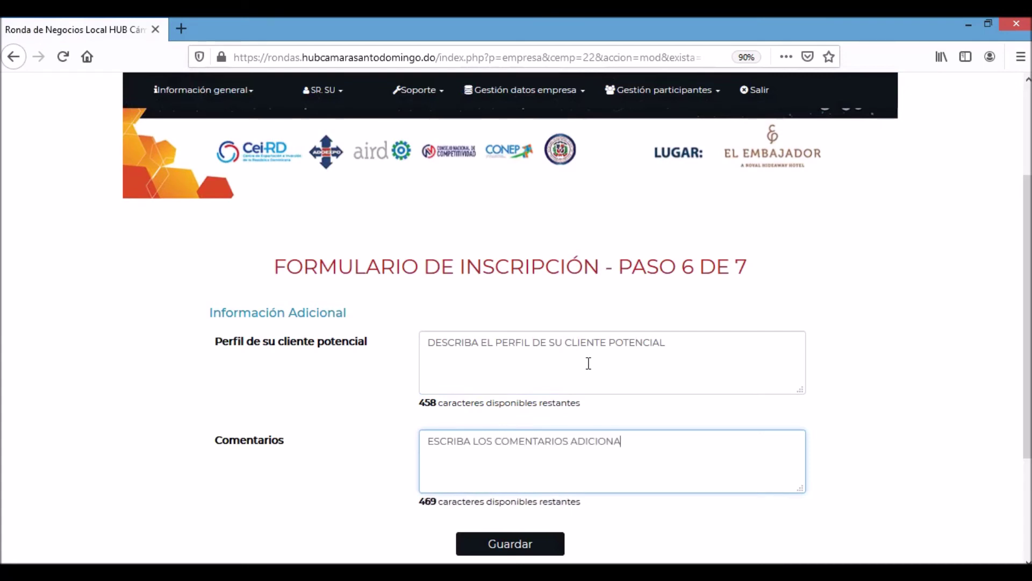
text(LES QUE CONSIDERE NC)
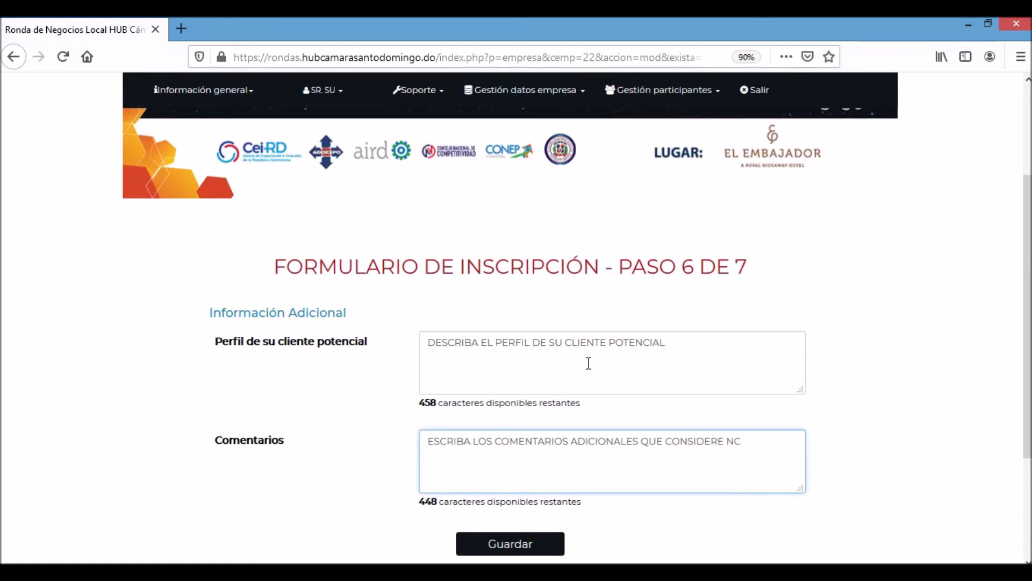
key(BackSpace)
text(EESARIOS)
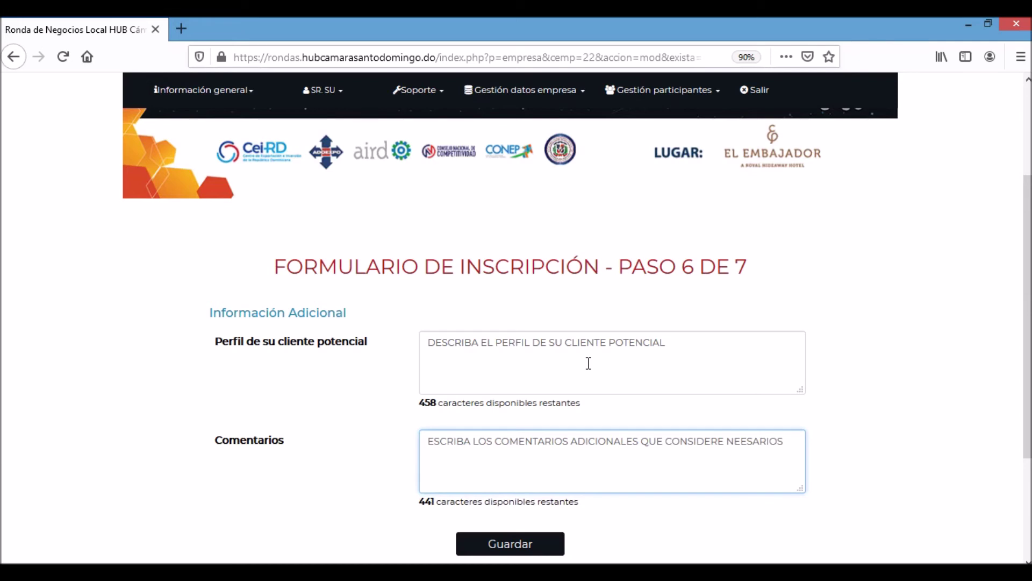
click(503, 546)
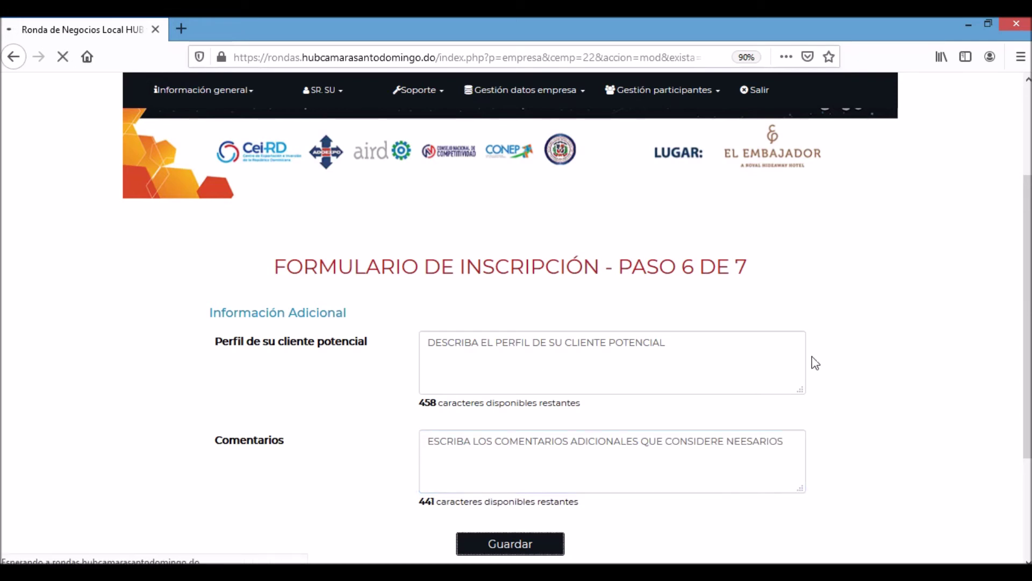
- Add a company to invite, with type Comprador and the company name "NOMBRE EMPRESA"
scroll(811, 357, down, 4)
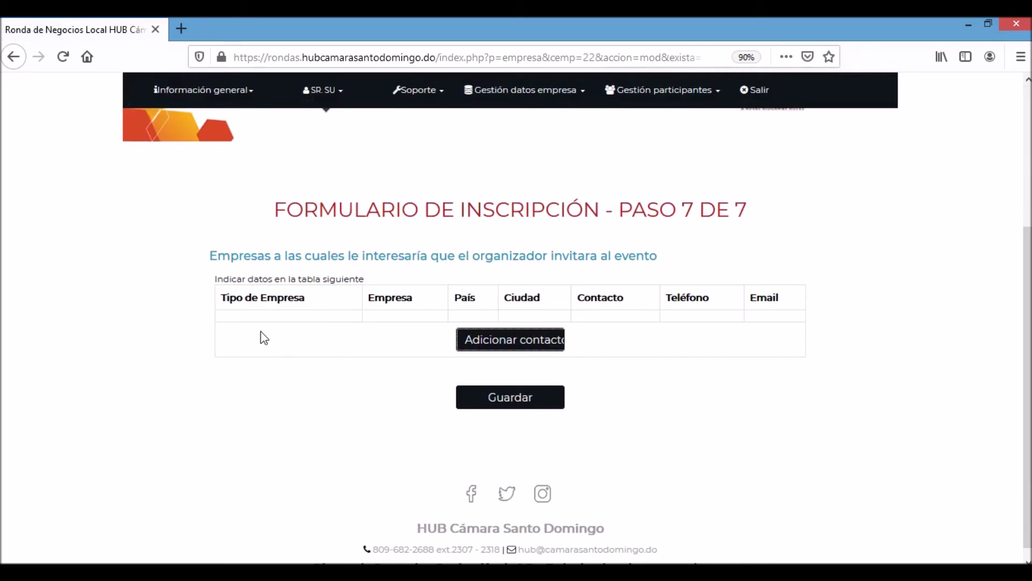
click(329, 324)
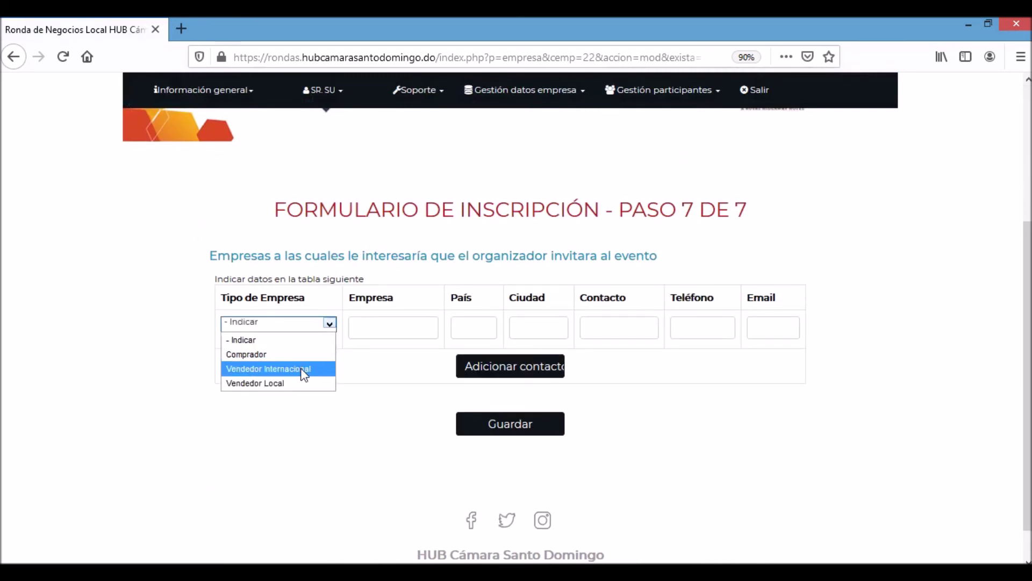
click(288, 353)
click(398, 326)
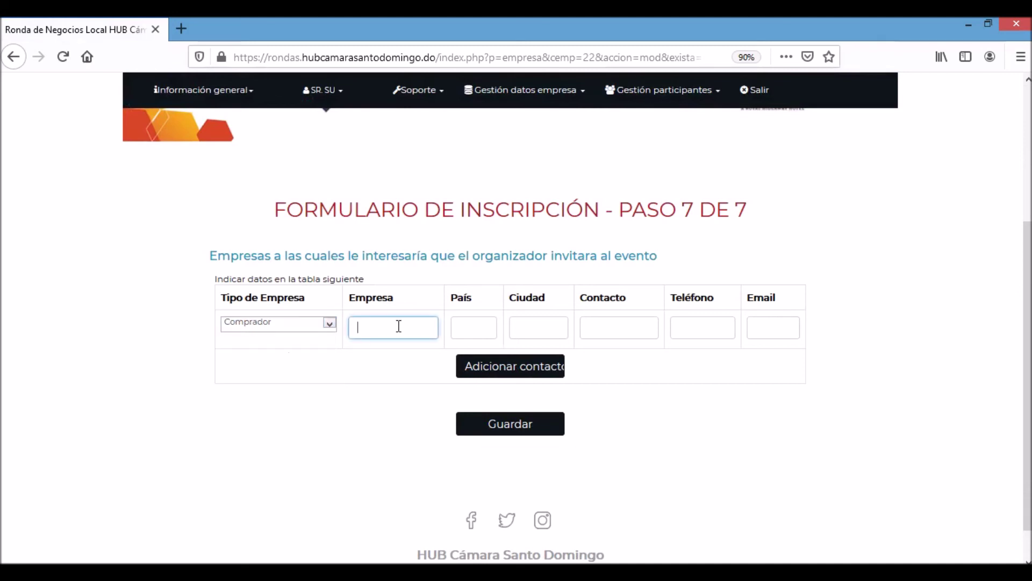
text(NOMBR)
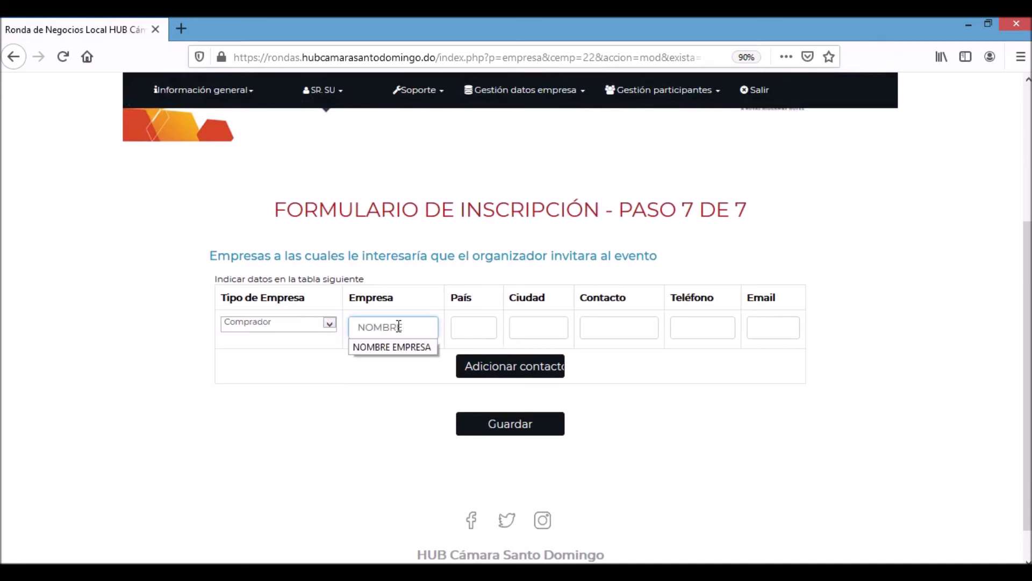
text(E)
scroll(403, 346, down, 1)
text(EMPRESA)
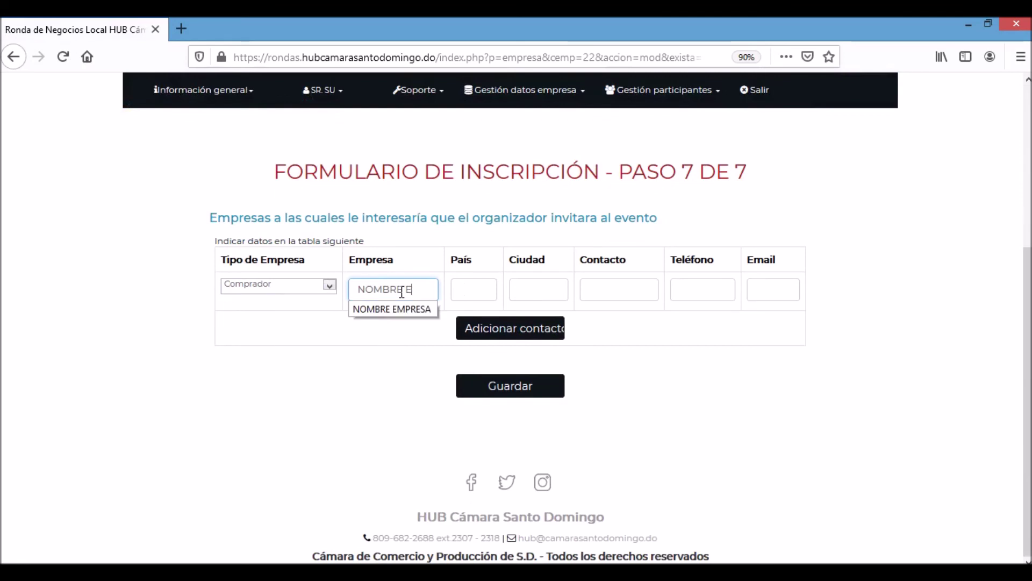
- Fill in the invited company's country as "PAIS", city as "CIUDAD" and contact as "PERSONA CONTACTO"
click(469, 293)
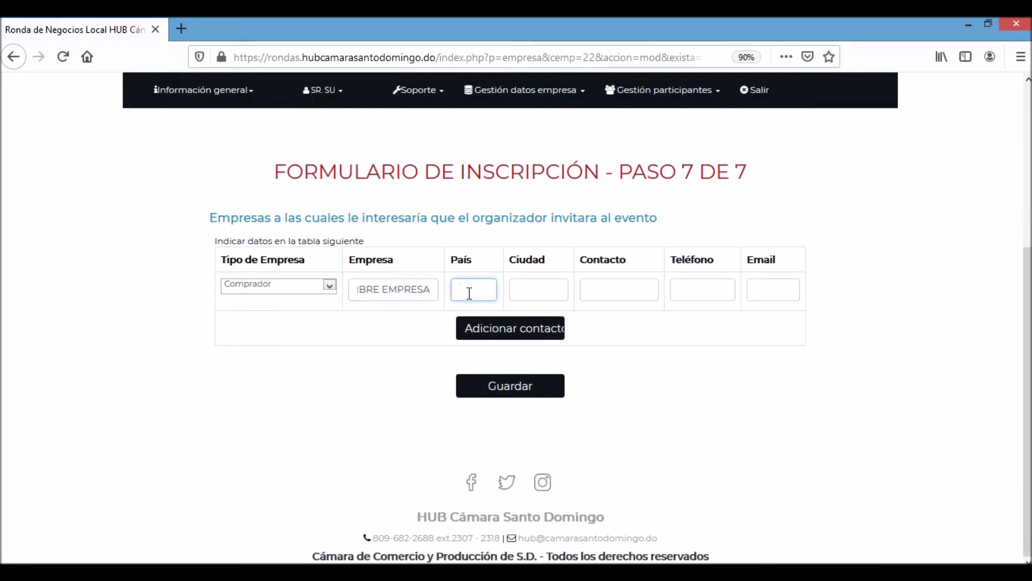
text(PA)
click(486, 306)
text(C)
click(537, 303)
click(615, 289)
text(PERS)
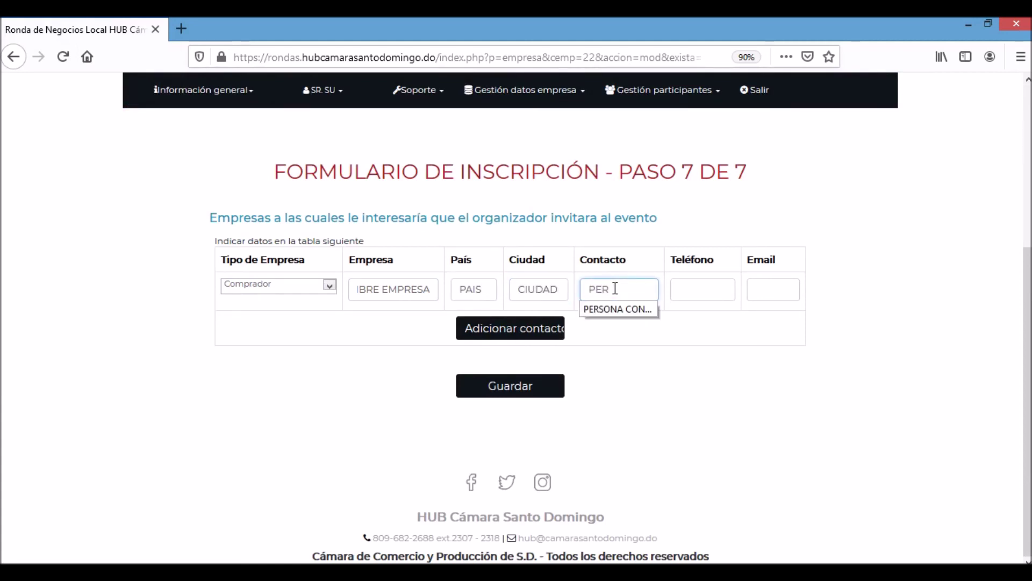
click(618, 309)
- Enter the invited company's phone number and e-mail address, and save the final step of the registration
click(689, 287)
text(1)
click(693, 307)
click(763, 289)
text(S)
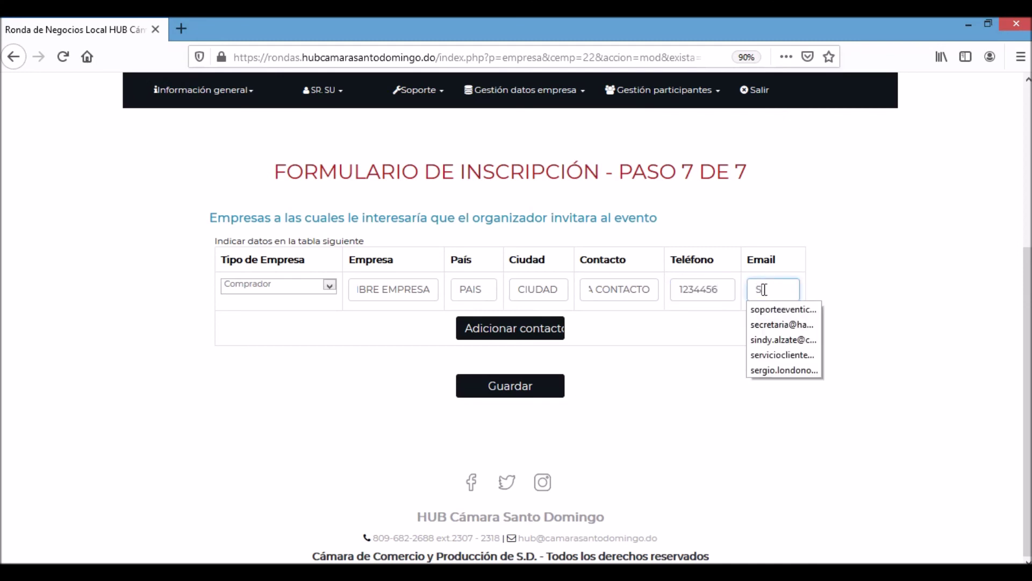
click(783, 309)
click(559, 385)
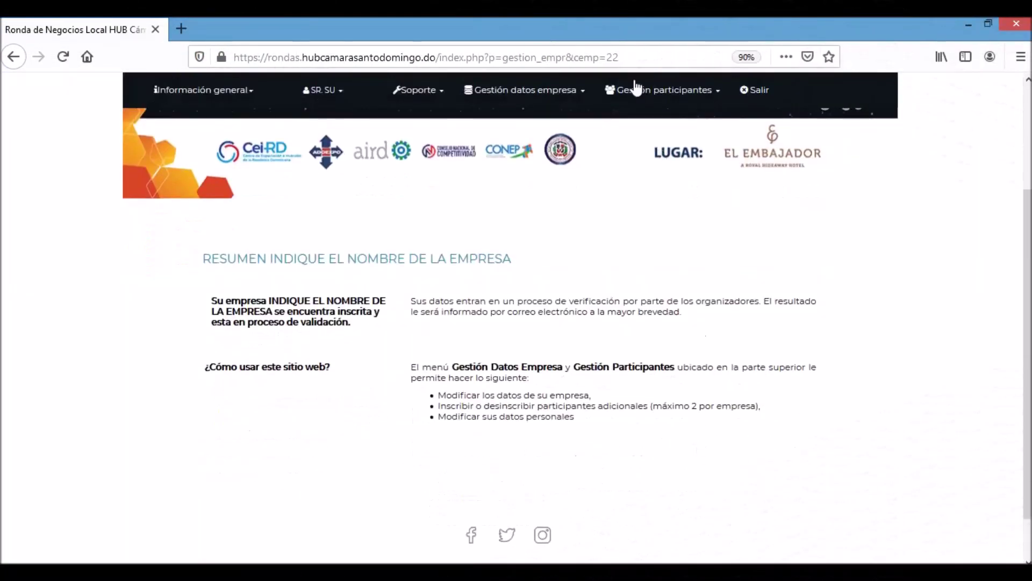
- Start registering another participant for the company and set the gender to Femenino
click(636, 88)
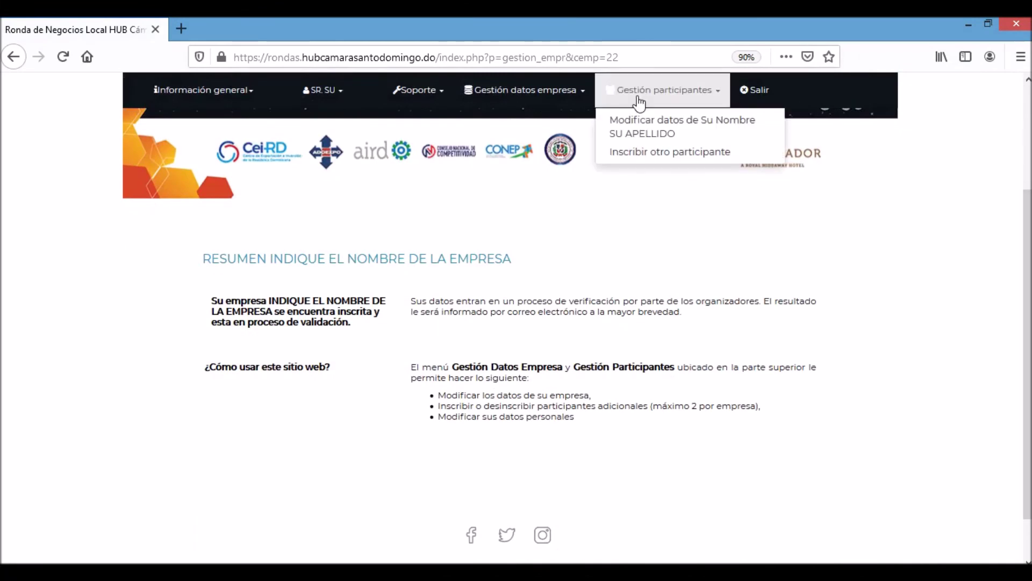
click(665, 155)
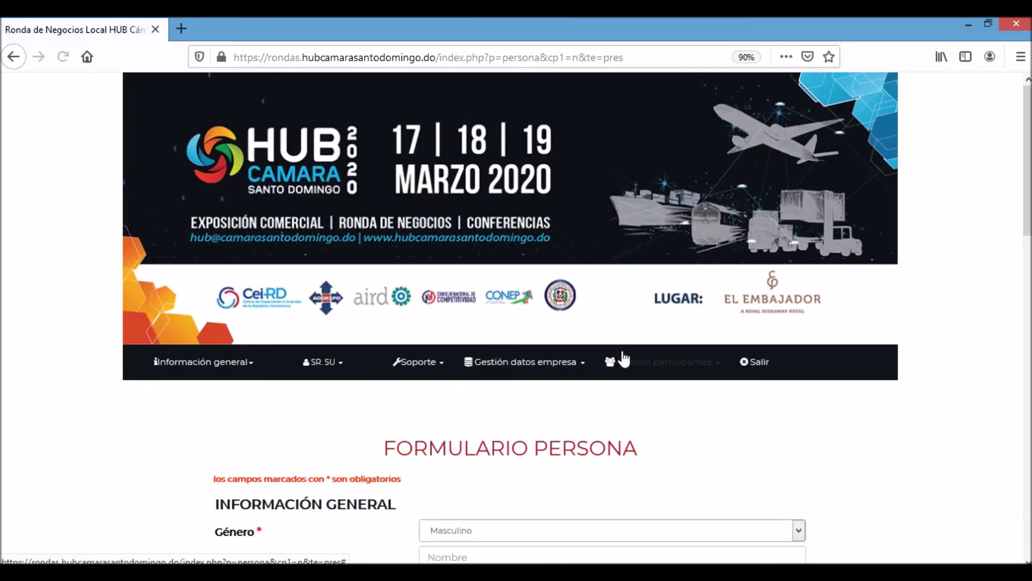
scroll(618, 357, down, 3)
click(509, 283)
click(486, 309)
- Enter "OTRO PARTICIPANTE" as the participant's first name and "APELLIDO SEGUNDO PARTICIPANTE" as the surname
click(483, 304)
click(484, 304)
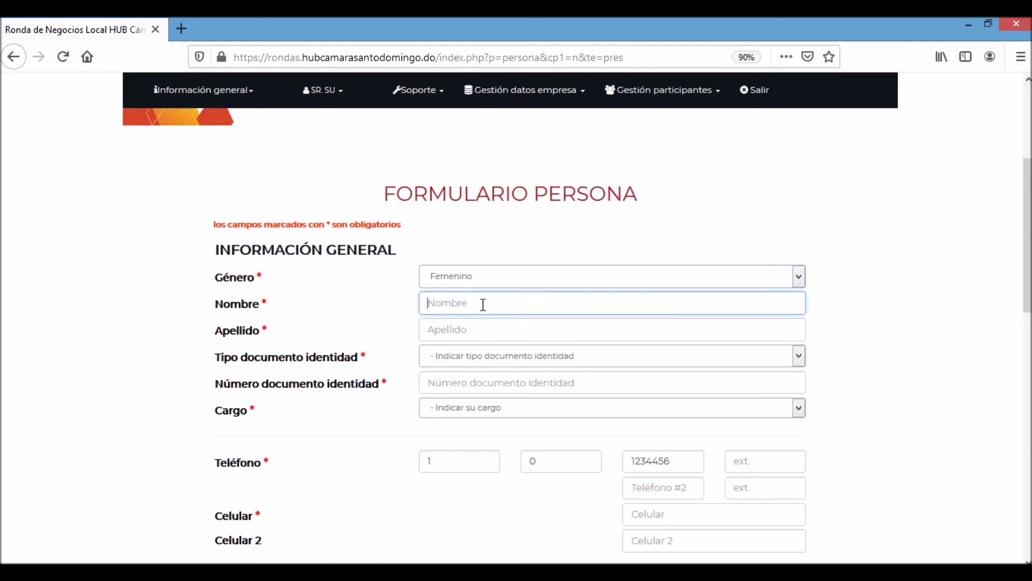
text(OTRO)
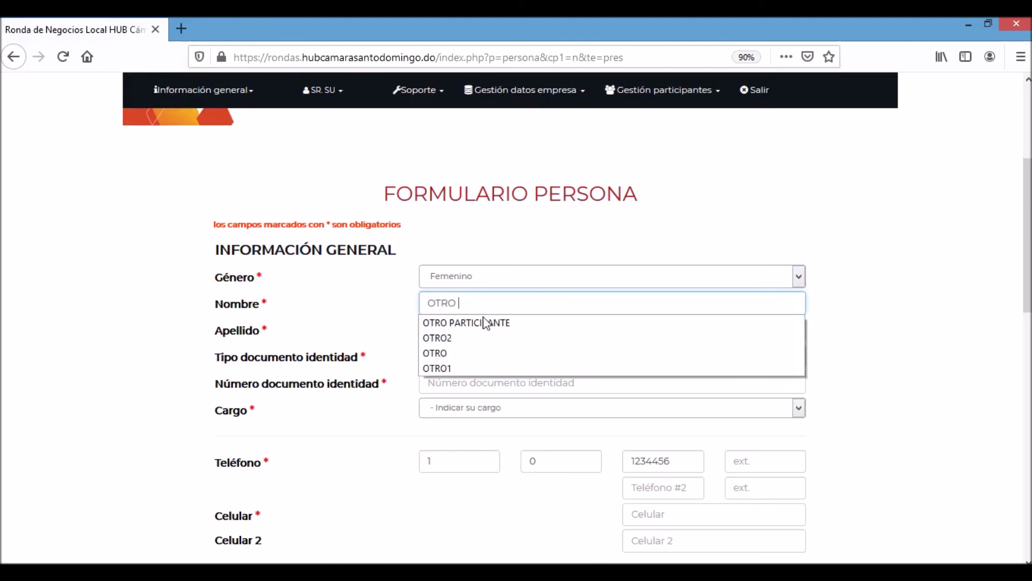
click(485, 321)
click(434, 323)
text(A)
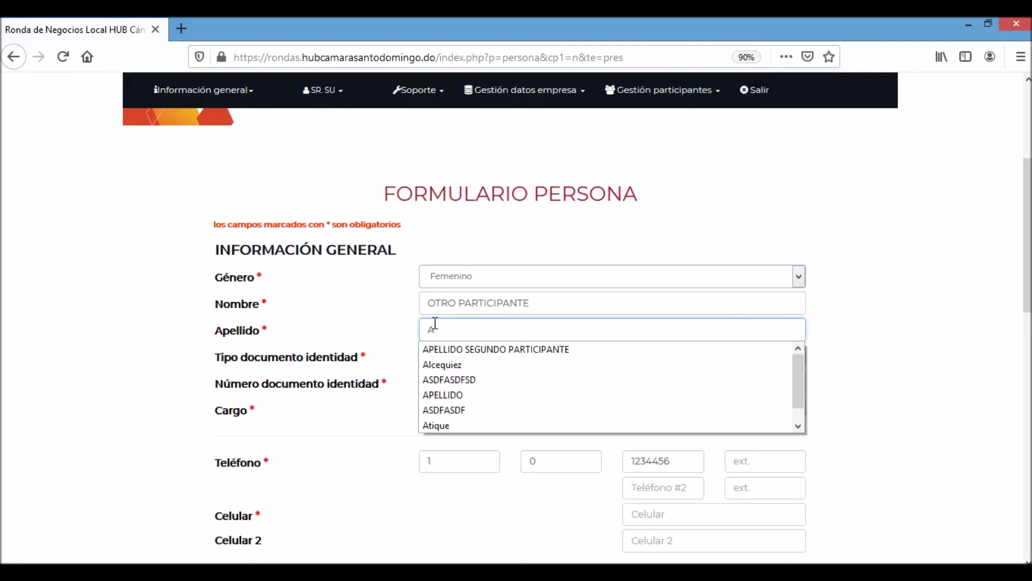
click(511, 350)
- Set the identity document type to Cédula/tarjeta ciudadanía, enter the participant's document number and choose Presidente as the position
click(511, 359)
click(493, 388)
click(493, 391)
text(1)
click(481, 399)
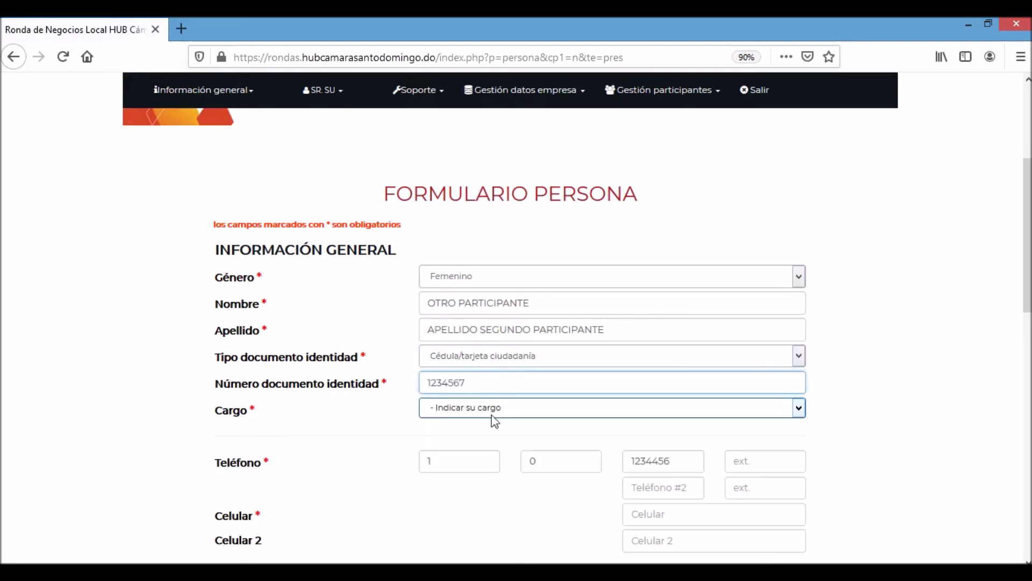
click(515, 408)
click(494, 329)
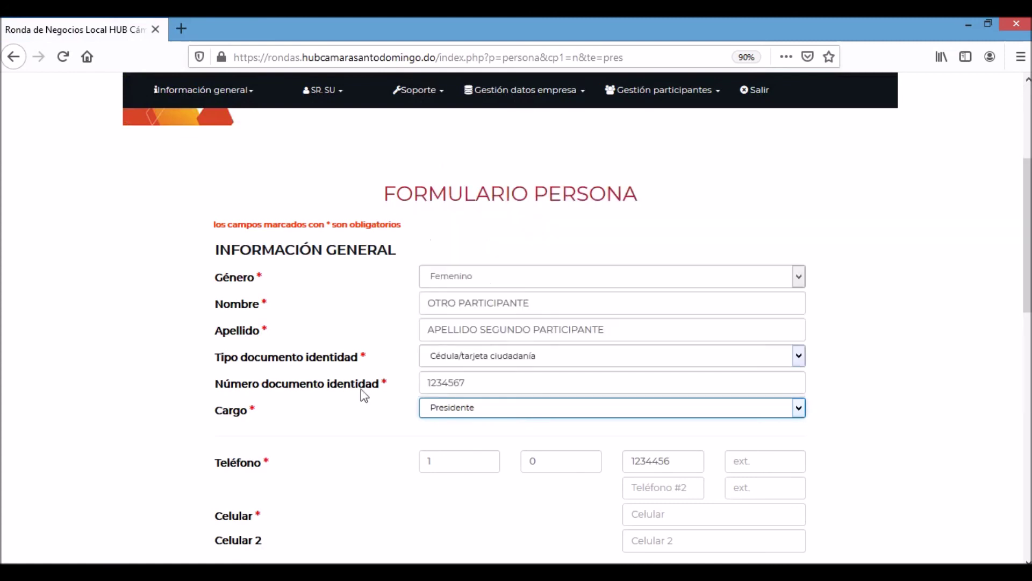
- Fill in the participant's mobile number and primary e-mail address
scroll(352, 407, down, 1)
scroll(352, 407, down, 5)
click(647, 295)
text(3)
click(648, 316)
click(467, 372)
text(s)
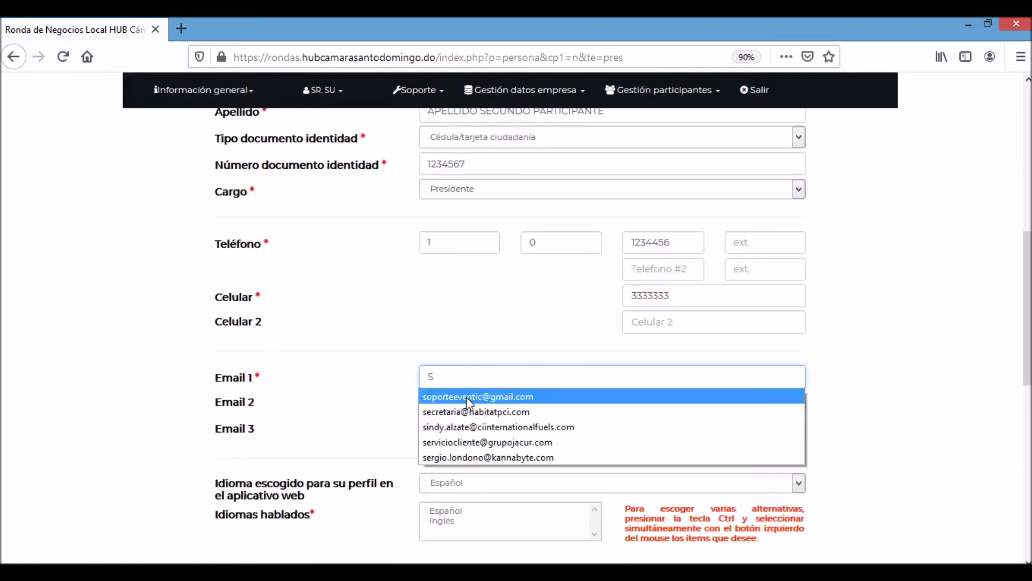
click(466, 397)
- Select Español as the participant's spoken language, authorise HUB Cámara S.D to use the personal data, and save the form
scroll(334, 378, down, 5)
click(475, 221)
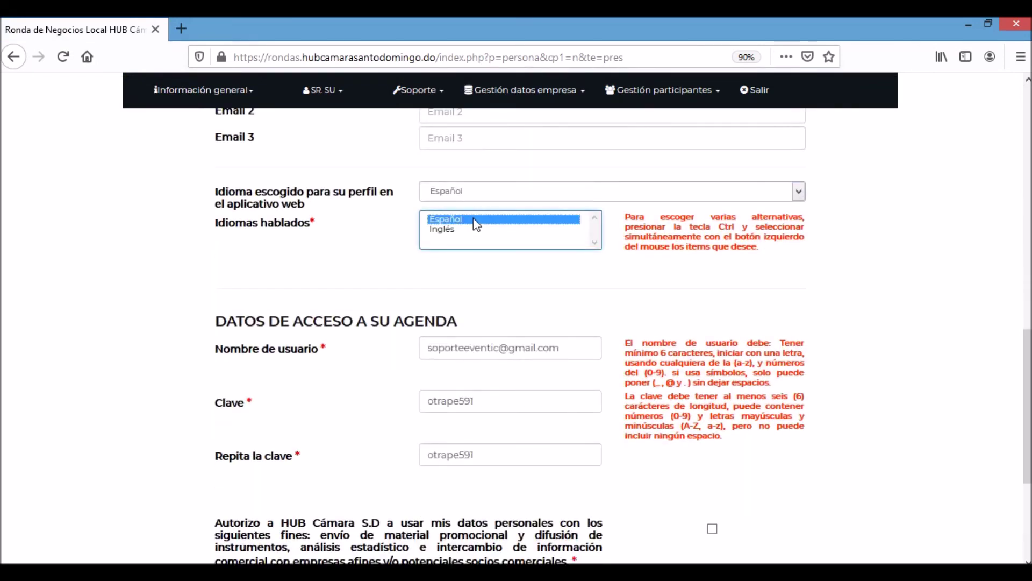
click(584, 347)
click(530, 402)
scroll(651, 430, down, 4)
click(713, 309)
click(554, 379)
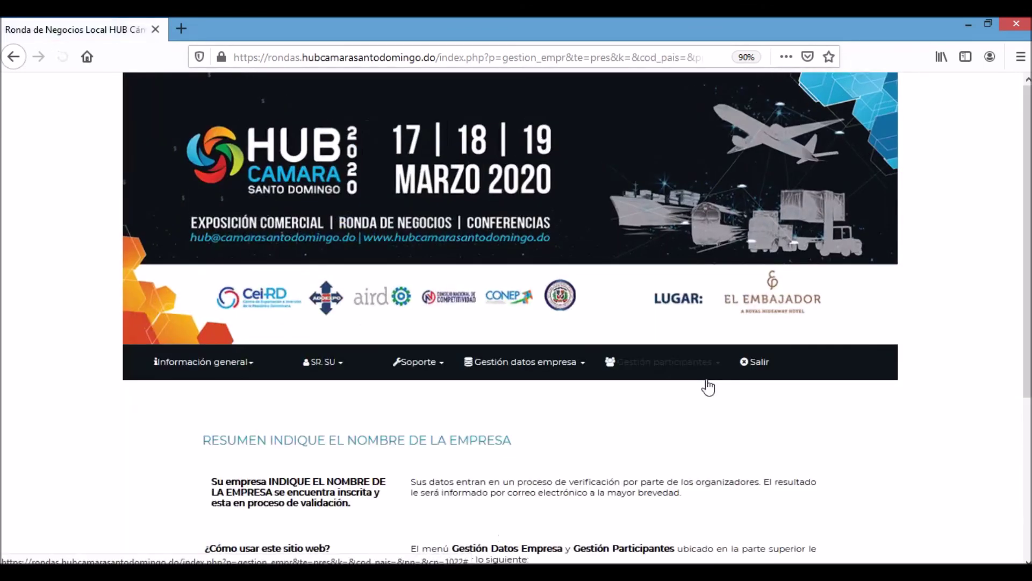
scroll(708, 387, down, 3)
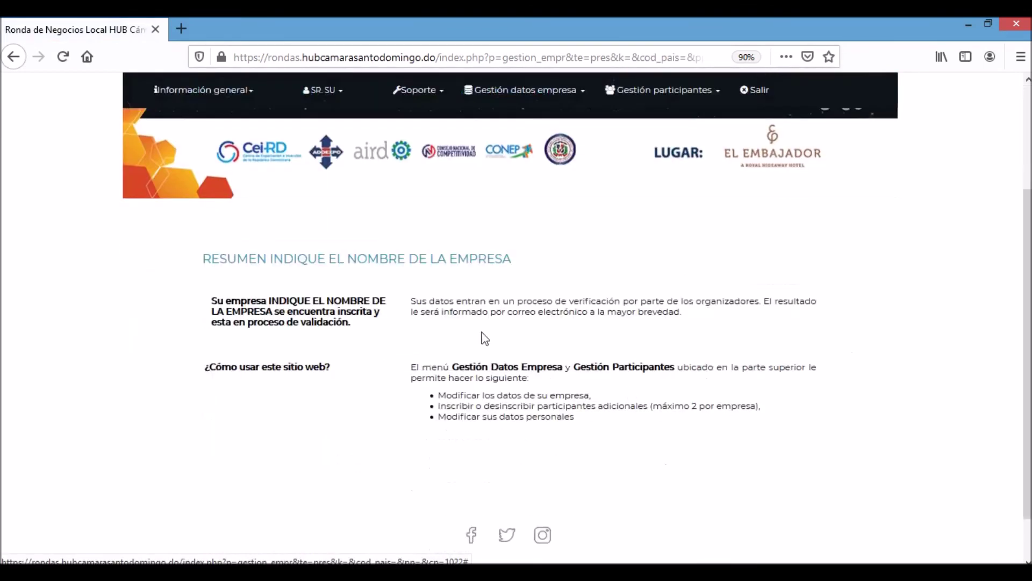
triple_click(458, 300)
click(725, 326)
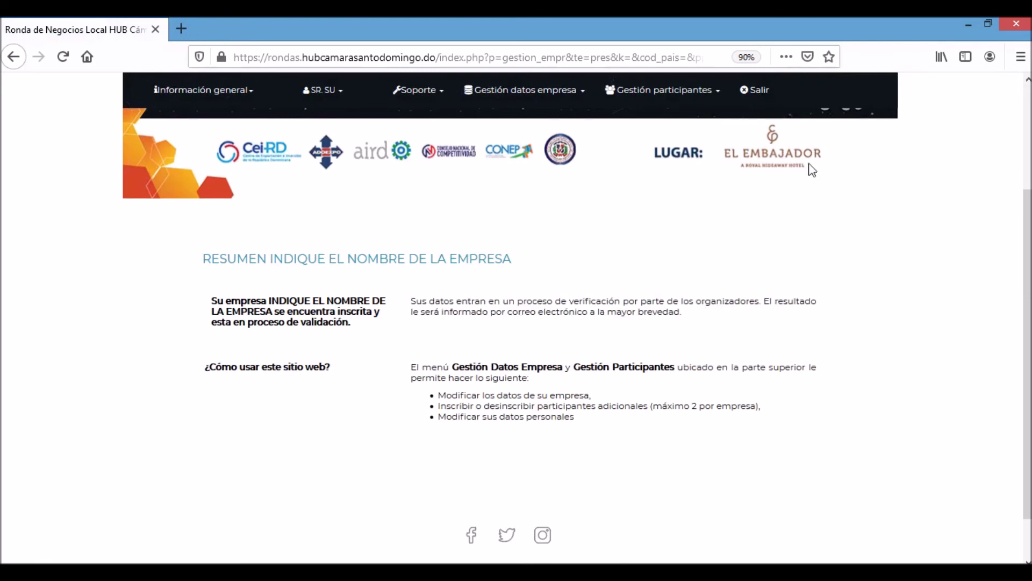